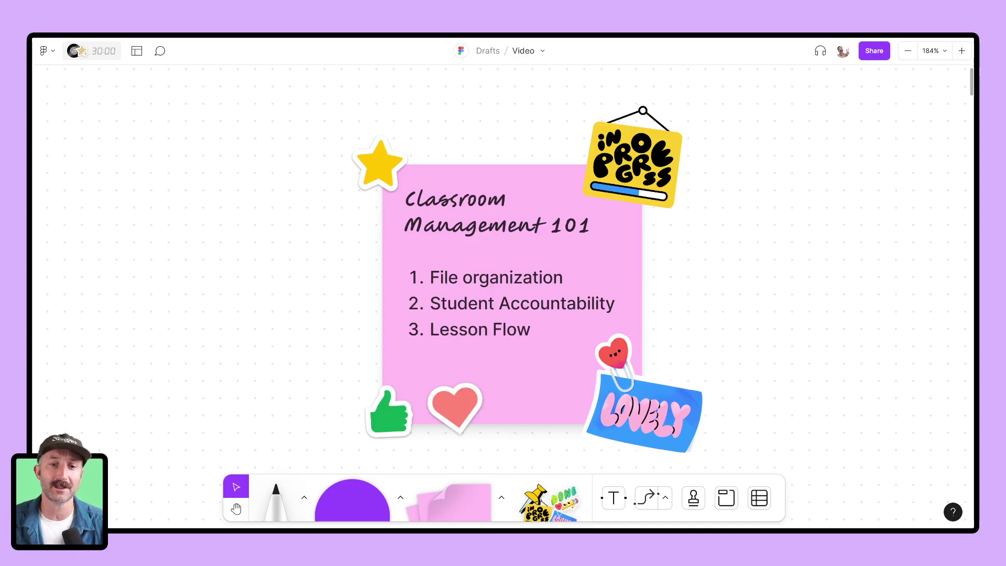
Step: Trail fire emoji reactions across the intro sticky note
key(e)
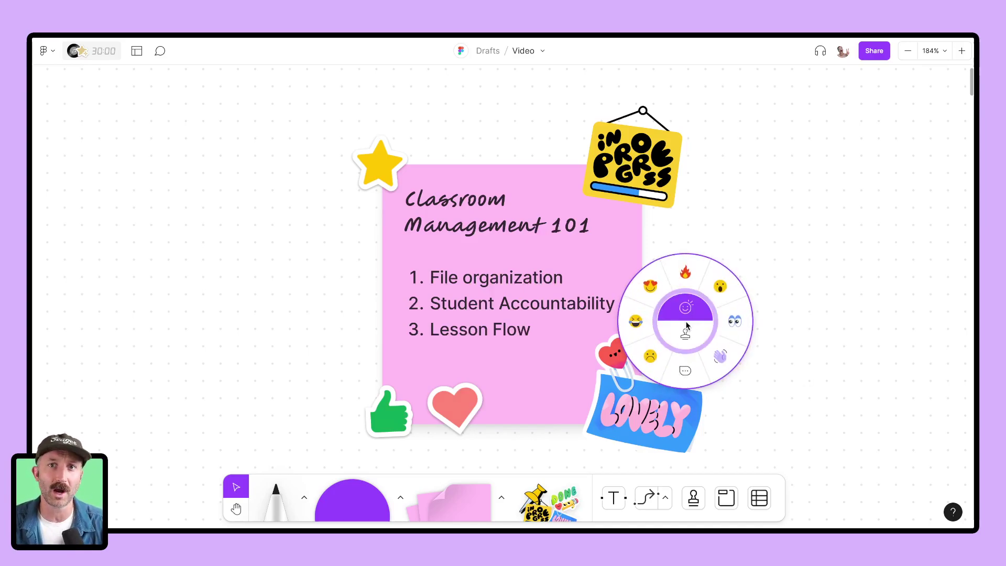
click(685, 272)
drag(604, 338, 457, 362)
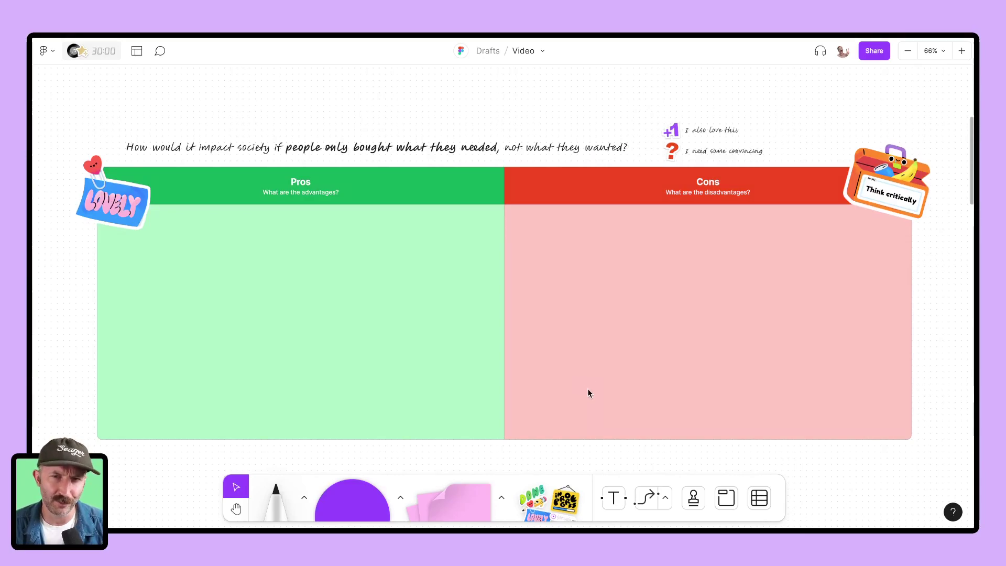
Step: Move the Pros/Cons table down and the question text up
click(516, 237)
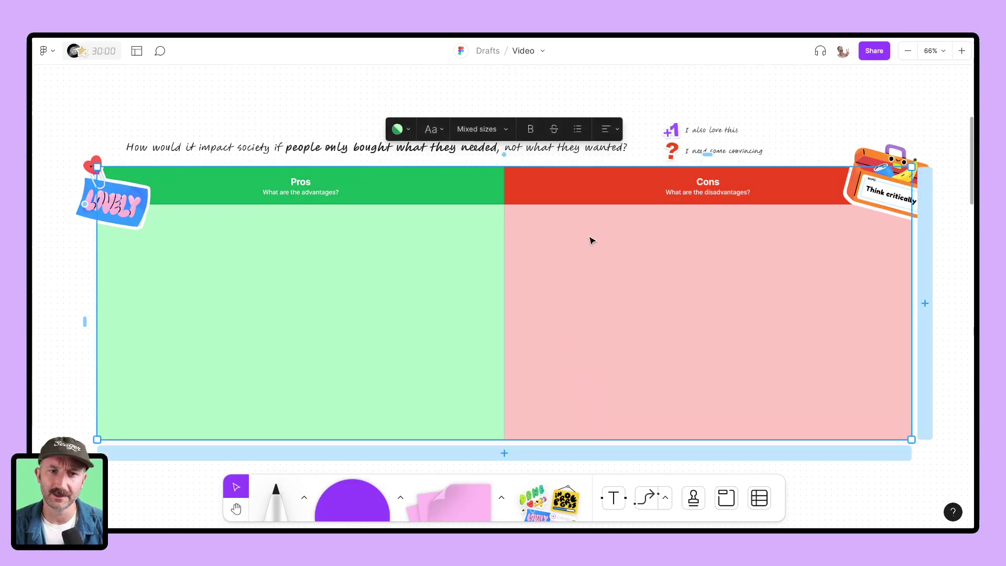
drag(622, 290, 628, 331)
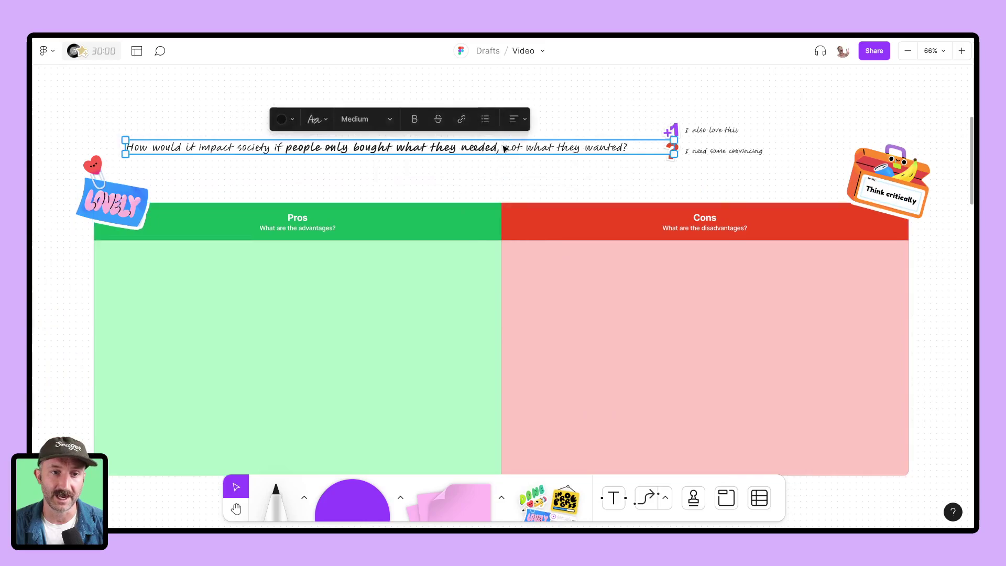
drag(511, 146, 513, 126)
click(744, 157)
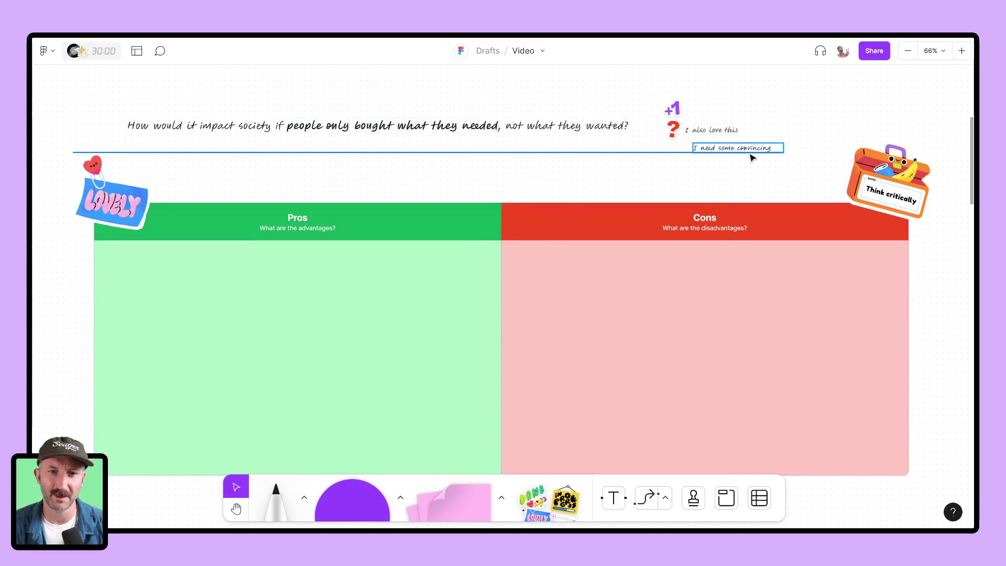
Step: Undo both moves with Ctrl+Z and deselect the board
key(Tab)
key(ctrl+z)
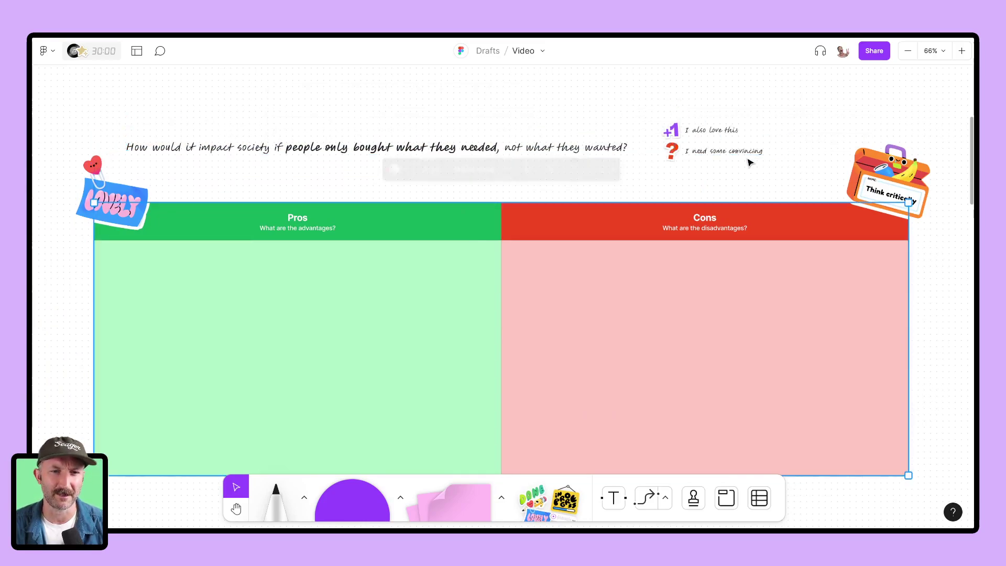
key(ctrl+z)
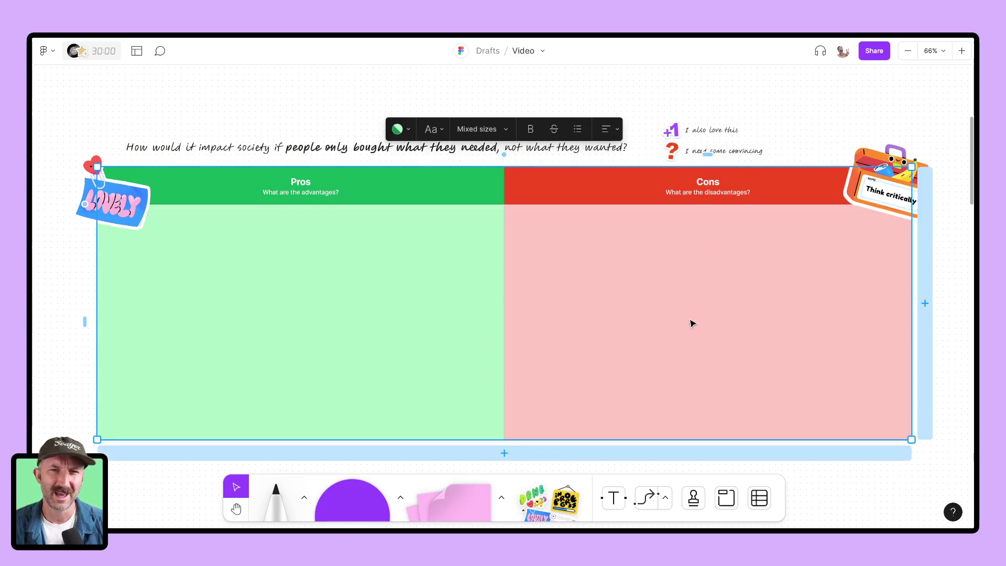
click(908, 489)
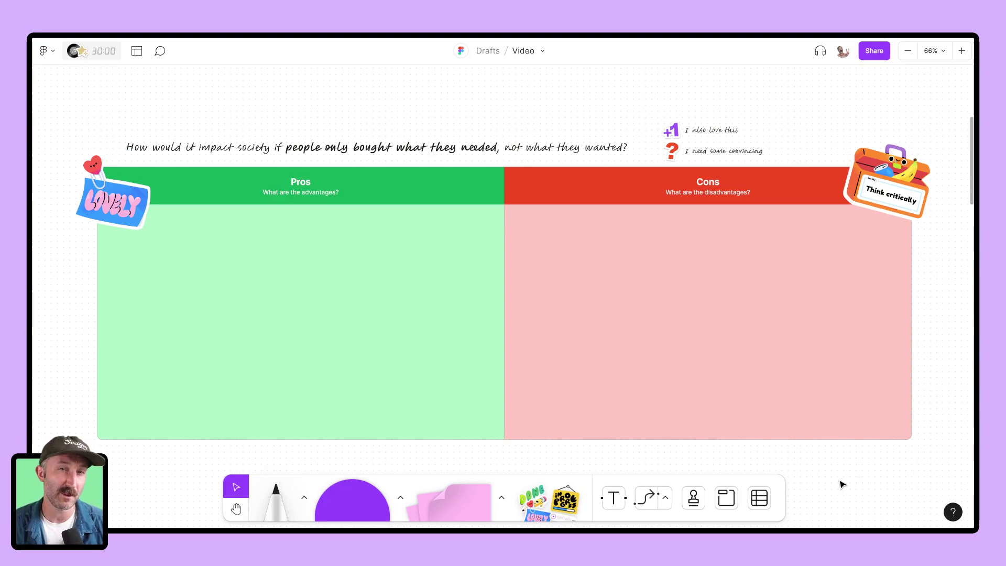
Step: Draw a section around the entire Pros/Cons board, adjust its position, and name it 'Pros Cons Group 1'
click(730, 501)
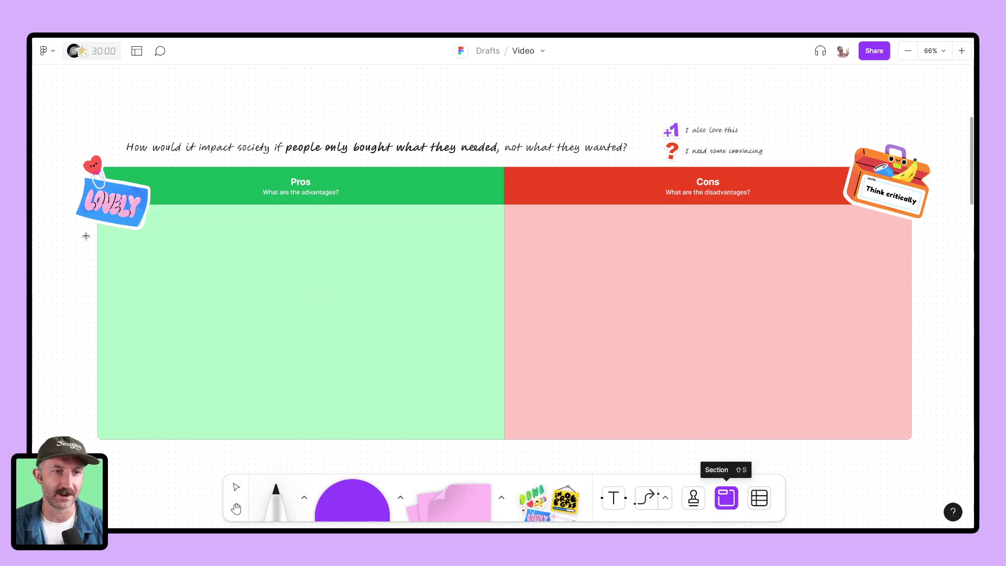
drag(65, 100, 943, 477)
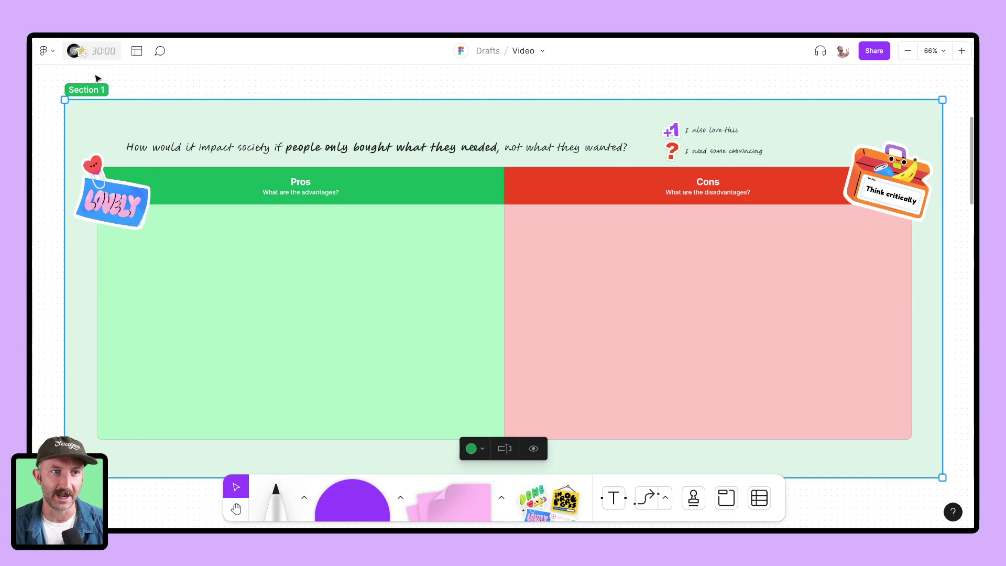
scroll(90, 121, down, 2)
scroll(79, 103, left, 2)
scroll(126, 114, down, 2)
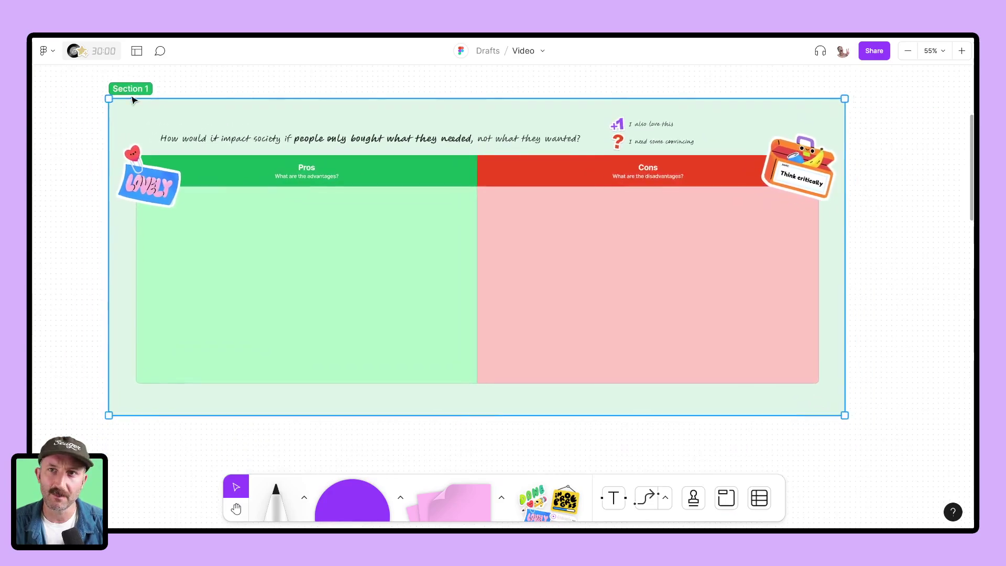
drag(134, 100, 111, 136)
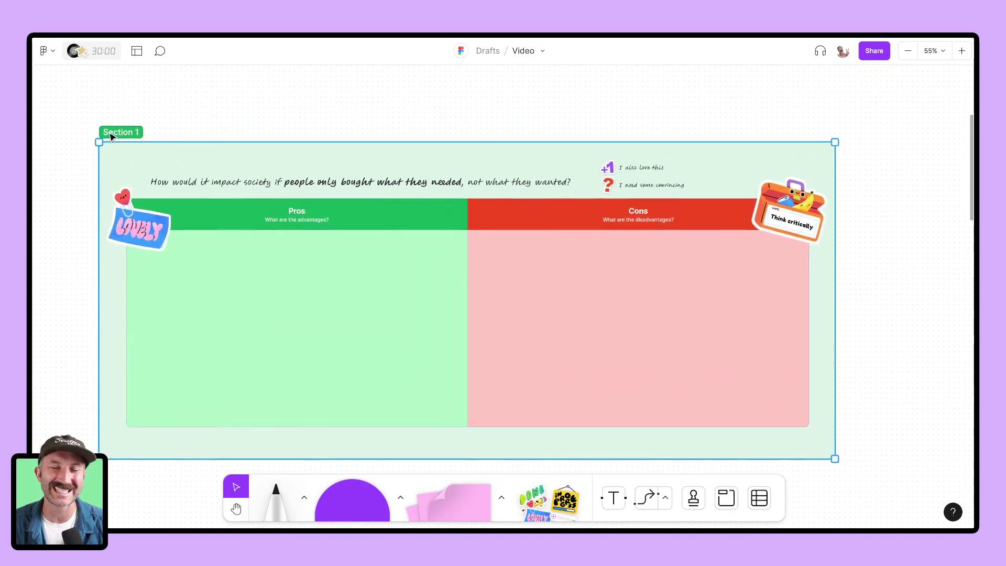
drag(111, 135, 120, 136)
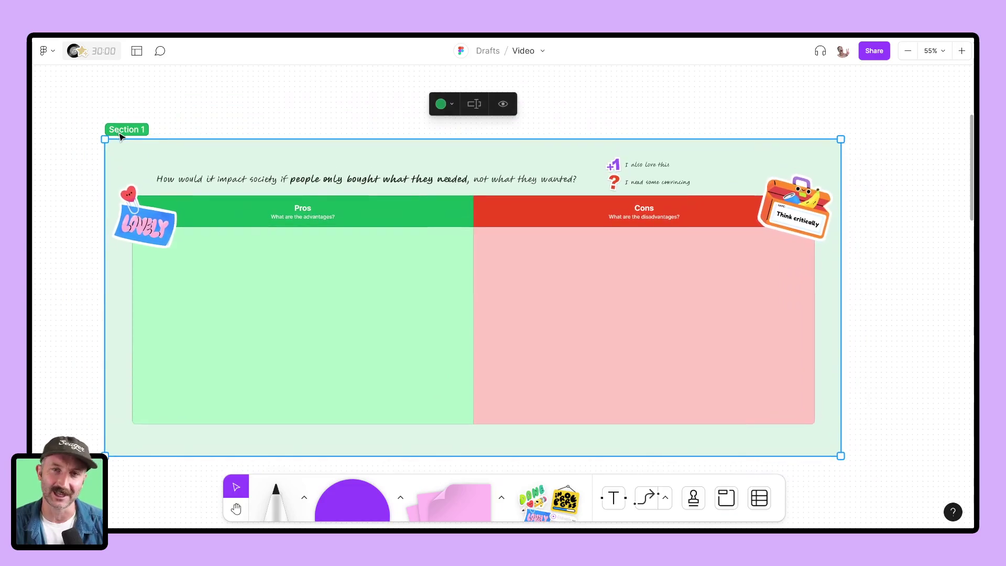
double_click(124, 130)
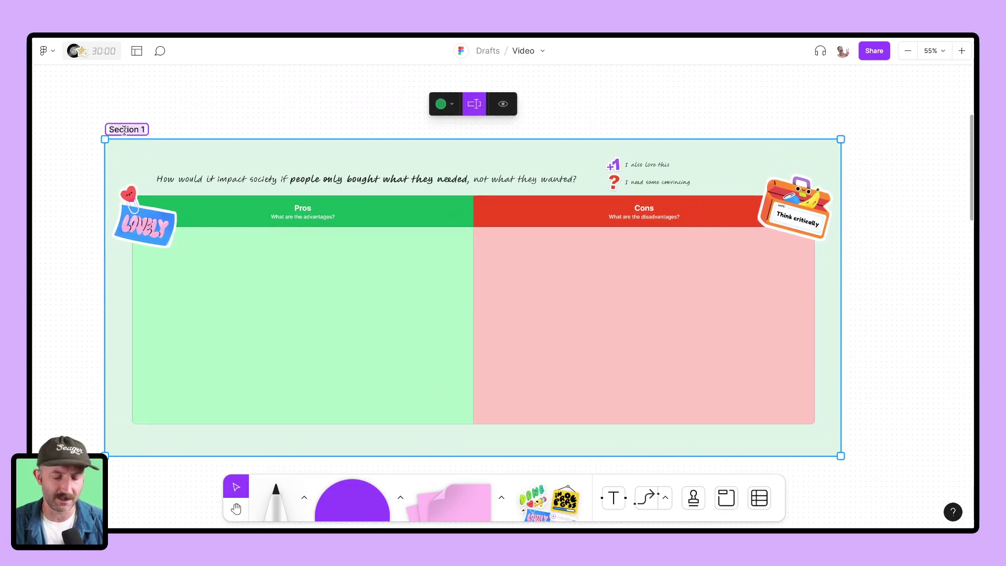
text(Pros C)
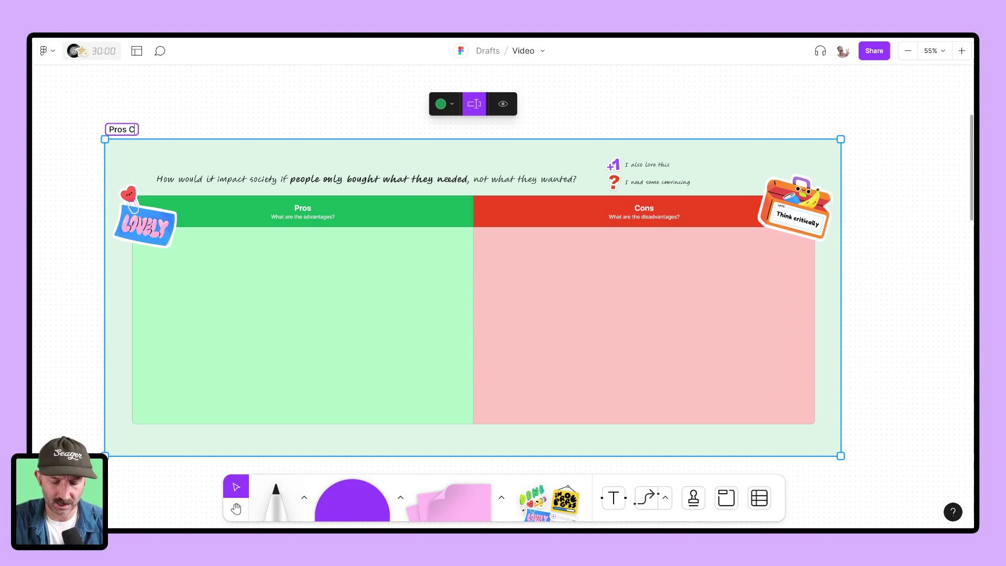
text(ons Group)
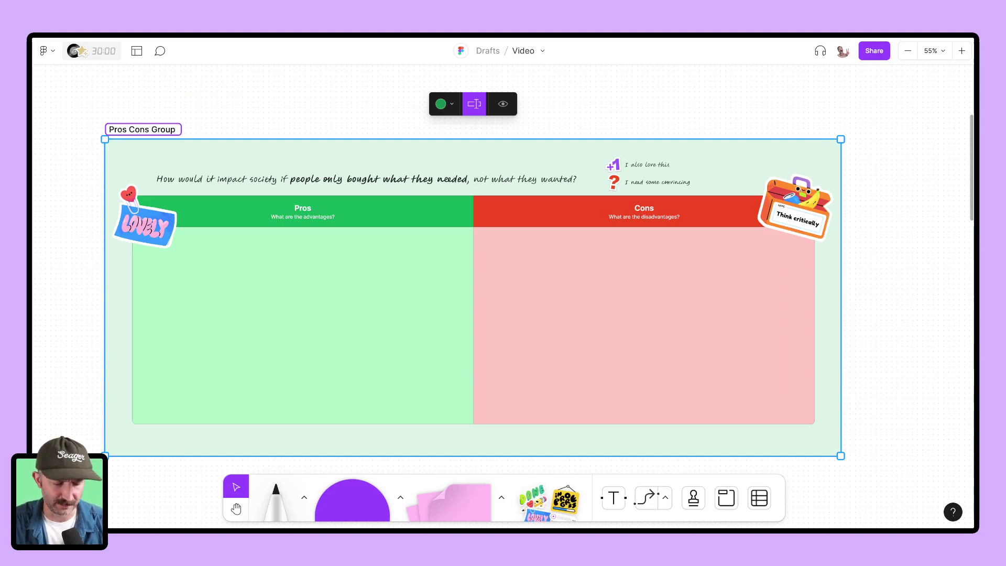
text( 1)
click(251, 107)
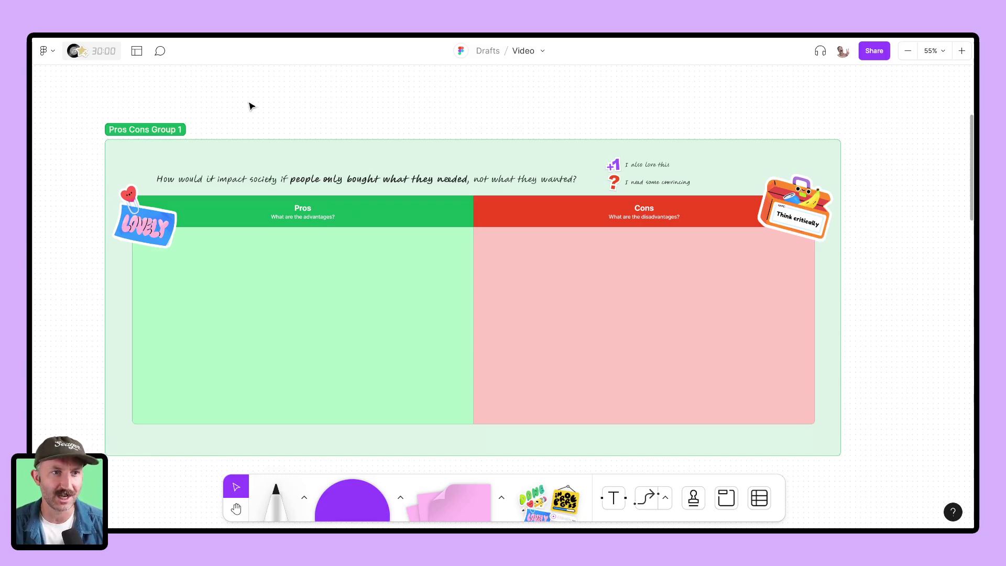
Step: Select the Pros Cons Group 1 section and toggle its content visibility
click(138, 129)
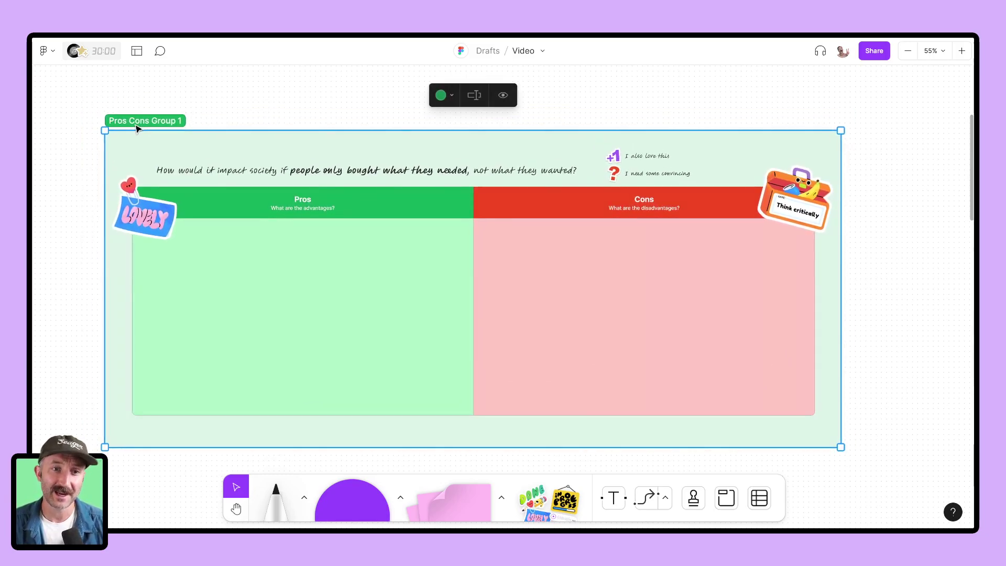
click(249, 106)
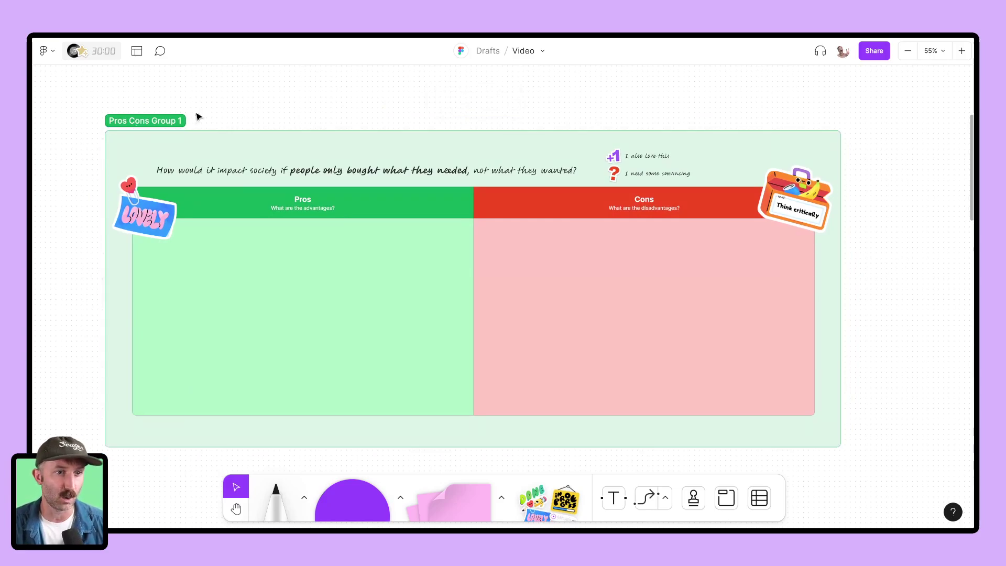
click(129, 126)
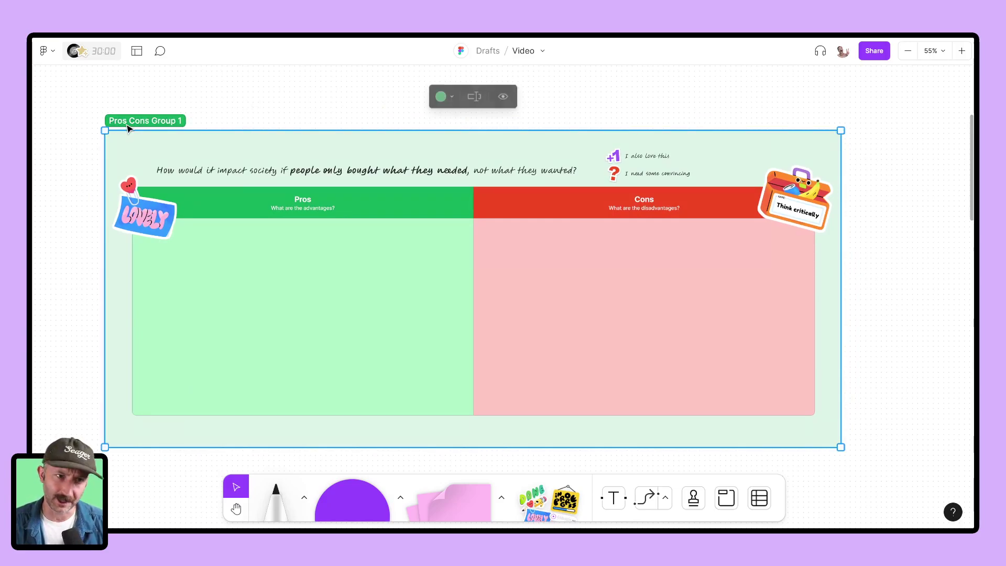
click(504, 96)
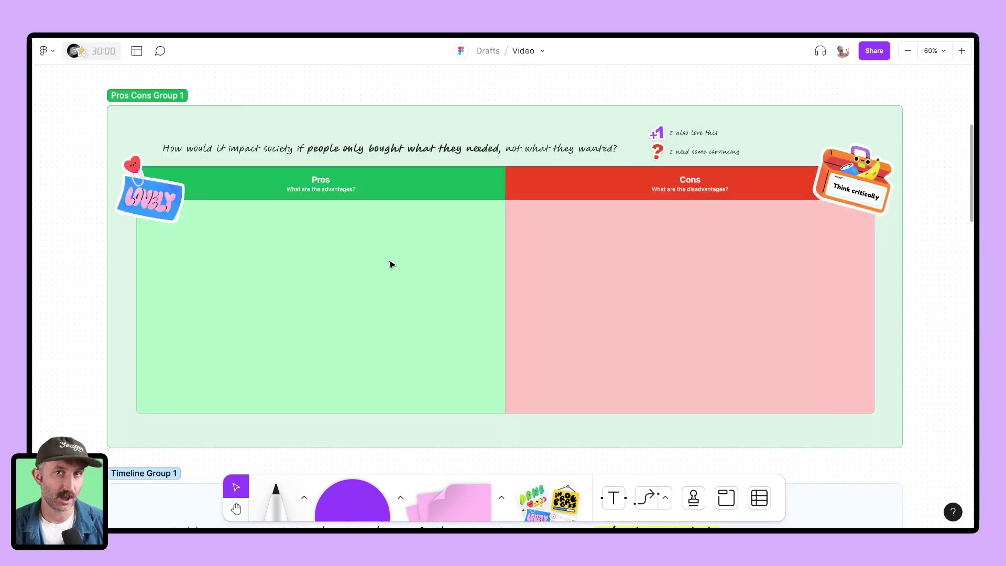
scroll(393, 265, down, 3)
scroll(427, 284, down, 5)
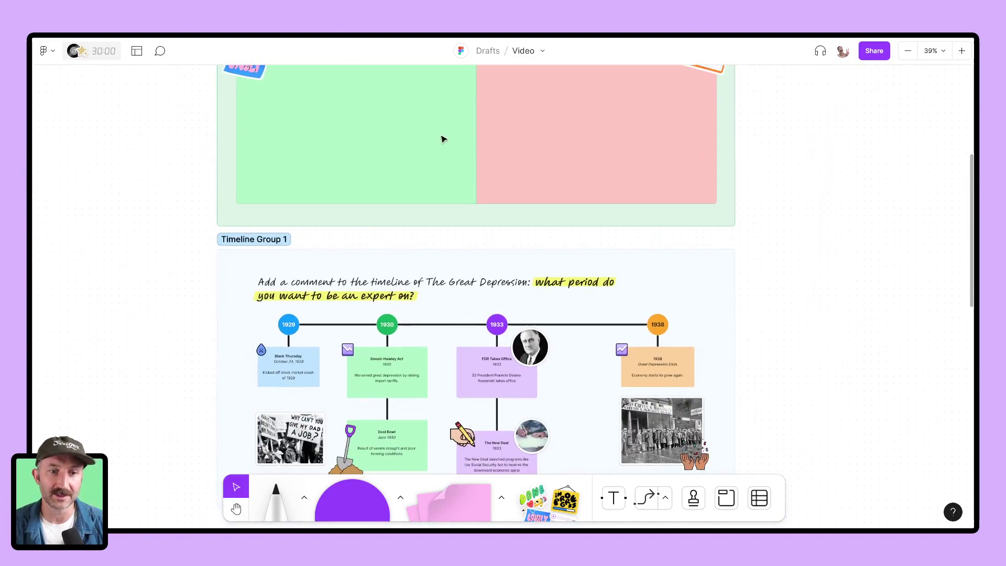
Step: Hide the Timeline Group 1 contents, then return to the Pros Cons board
drag(440, 243, 482, 271)
scroll(482, 270, down, 2)
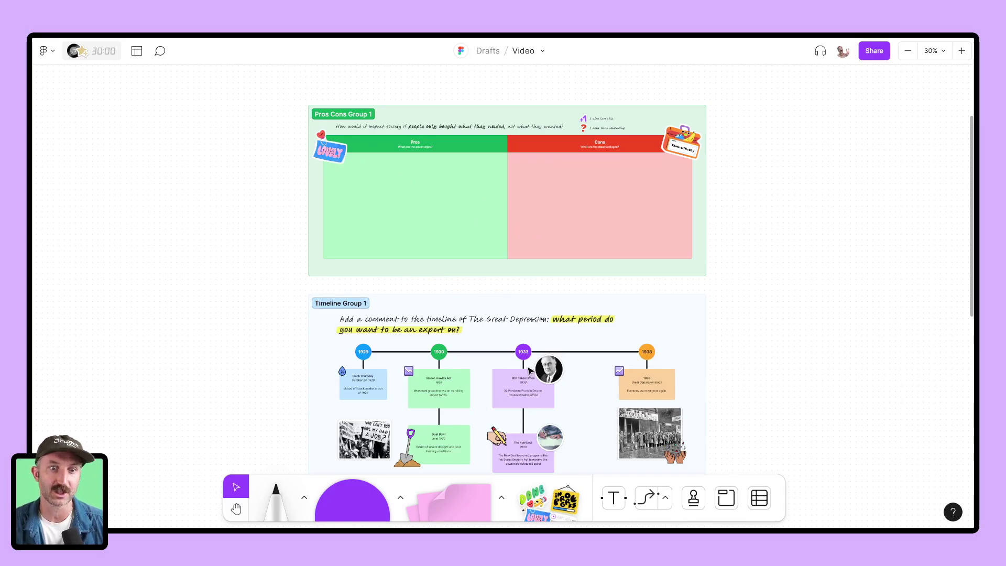
click(352, 308)
click(537, 262)
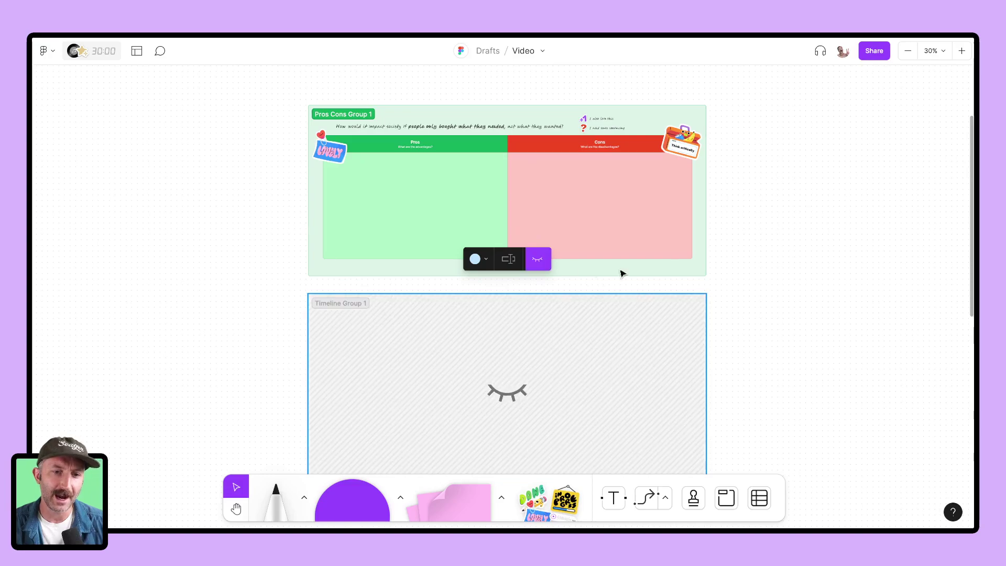
scroll(537, 198, down, 2)
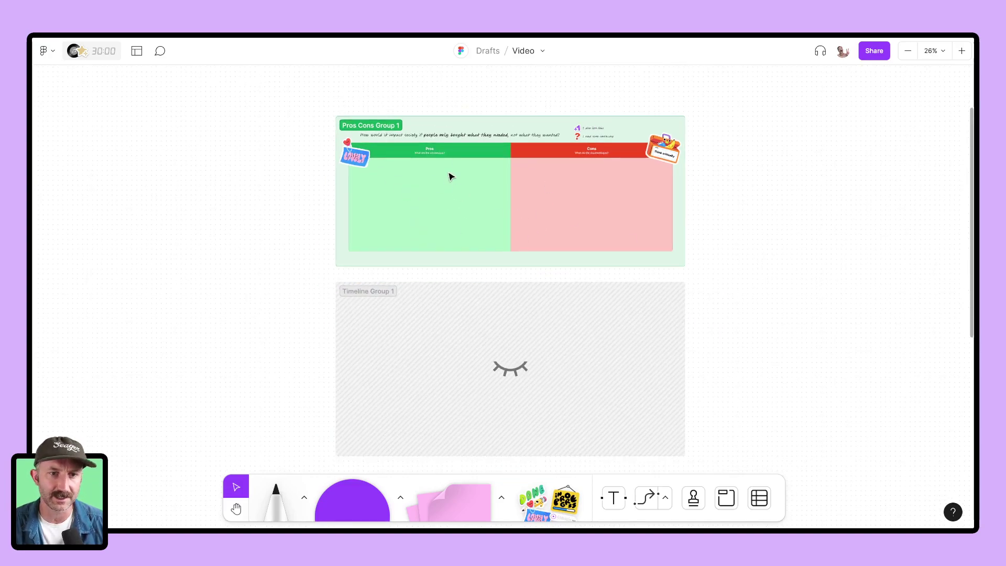
scroll(449, 176, up, 5)
drag(451, 182, 420, 247)
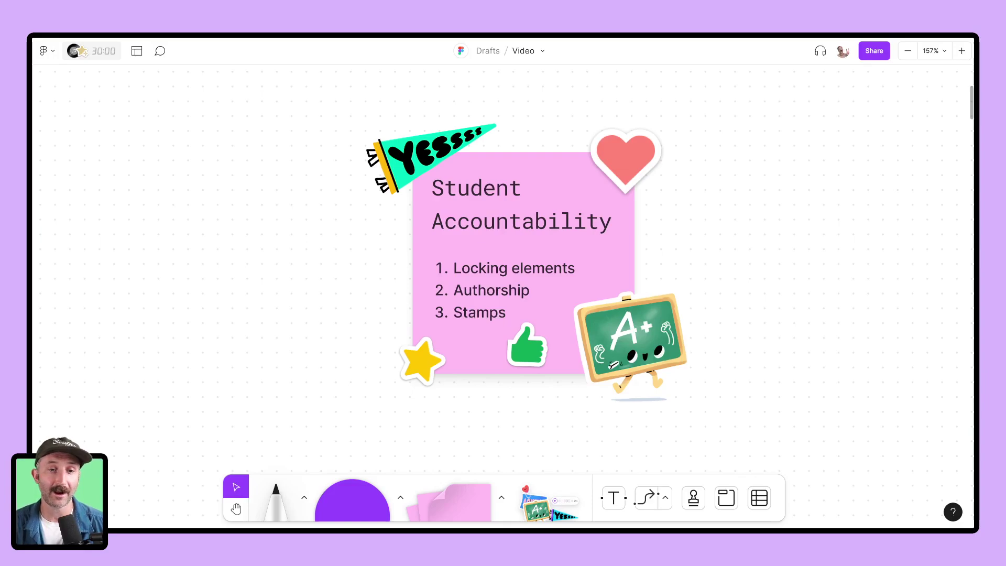
Step: Place a +1 stamp beside the thumbs-up on the Student Accountability note
click(693, 498)
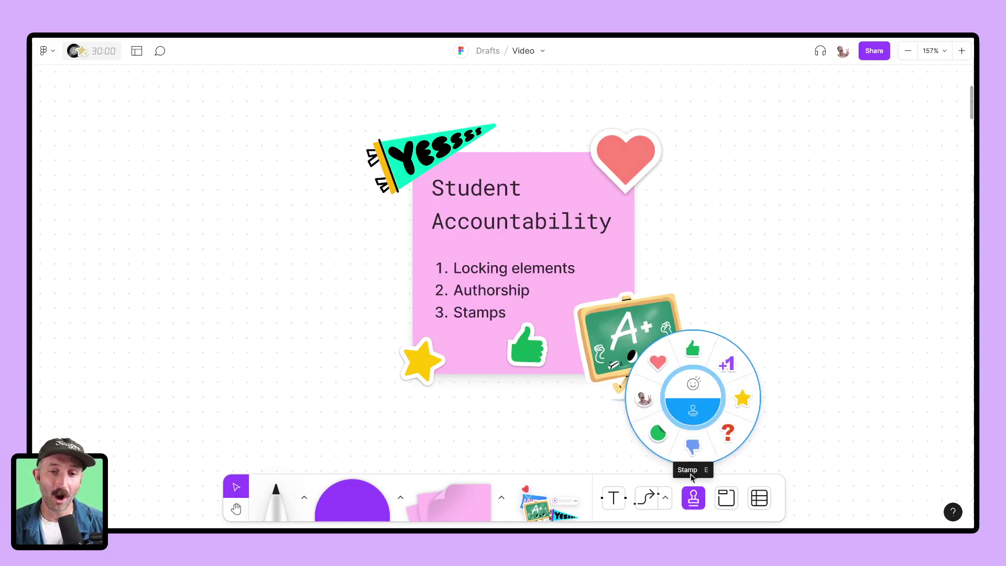
click(726, 363)
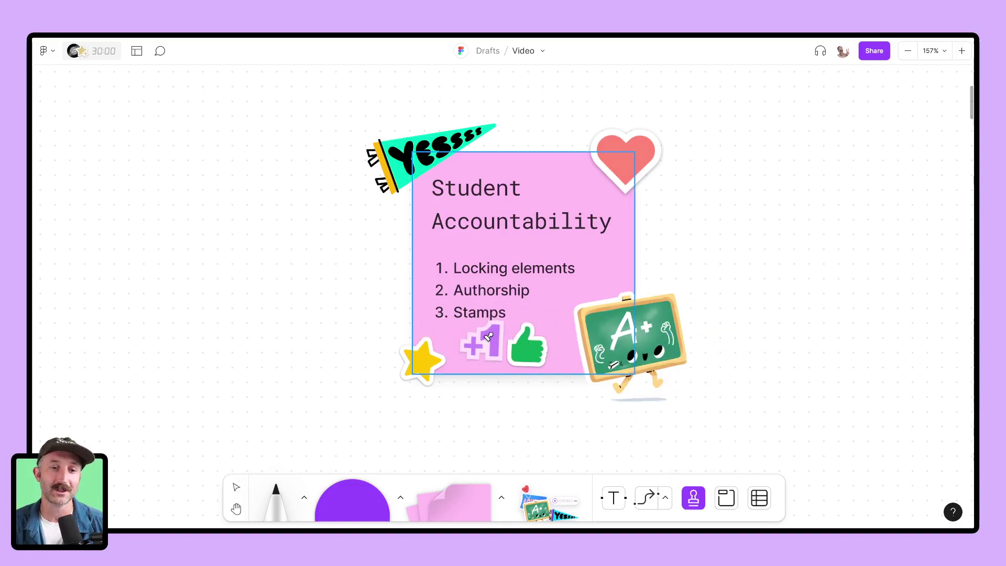
click(481, 342)
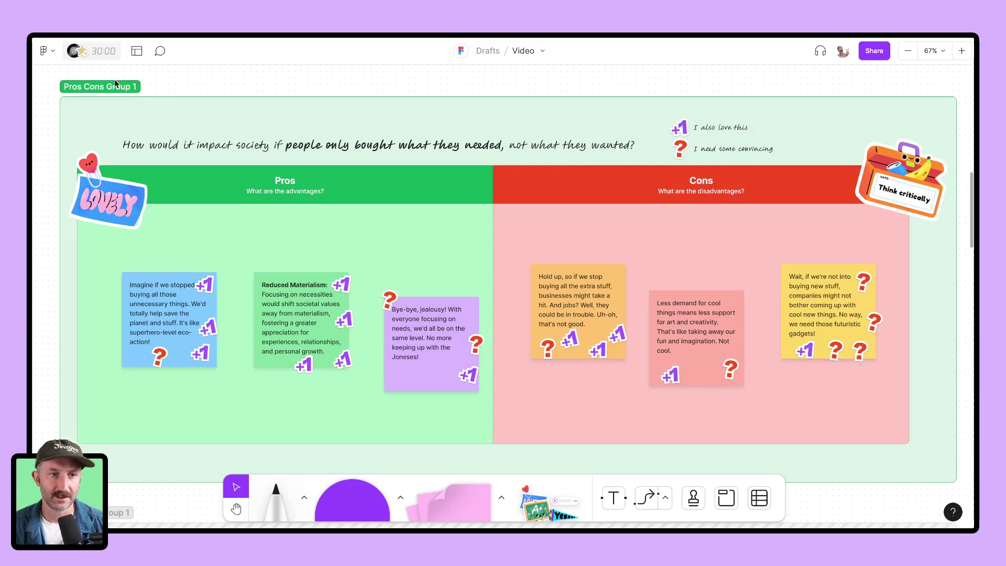
Step: Confirm the section name, then lock the Pros/Cons table from its context menu
double_click(100, 87)
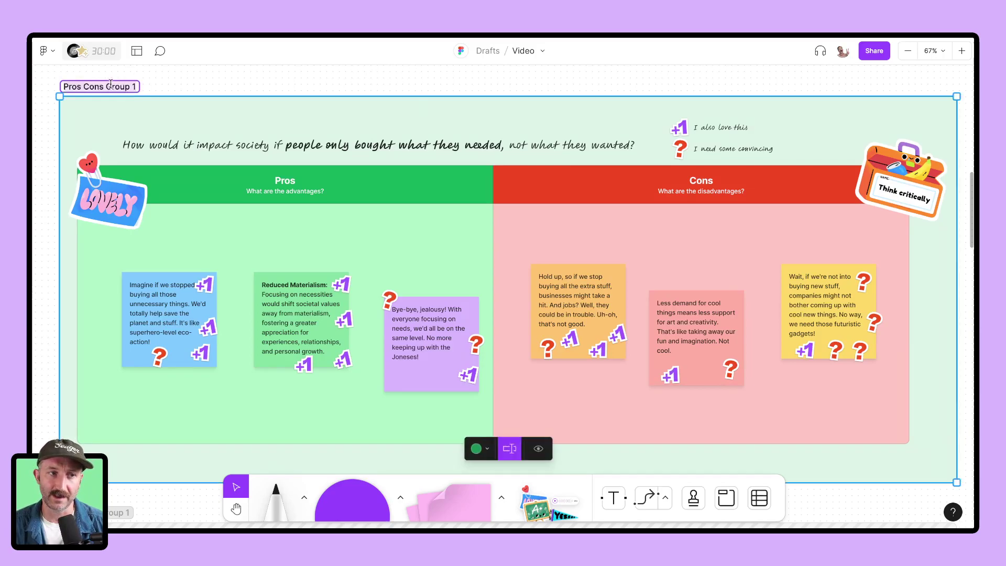
key(Return)
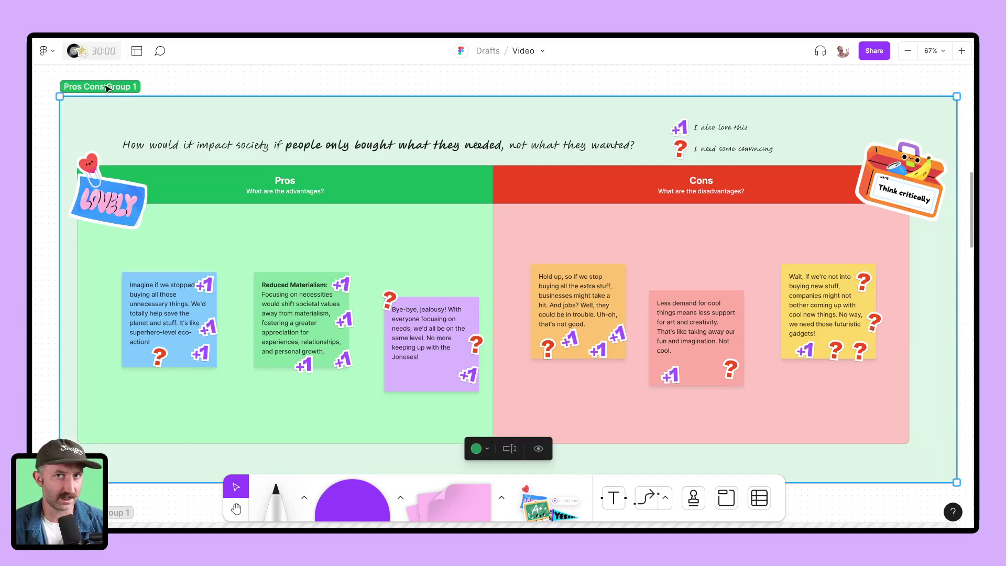
click(555, 225)
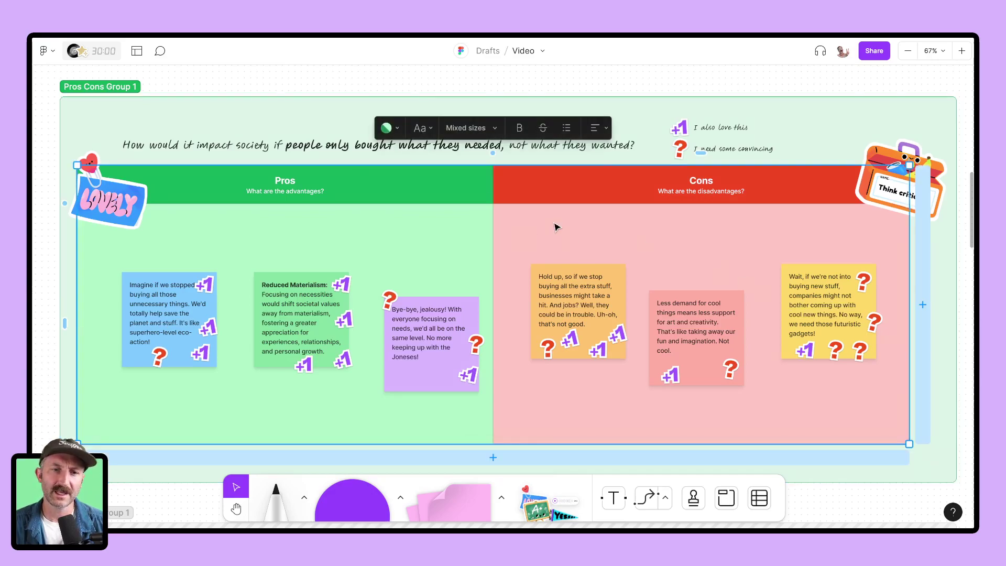
mouse_move(556, 224)
mouse_down()
mouse_move(593, 218)
mouse_move(555, 232)
mouse_up()
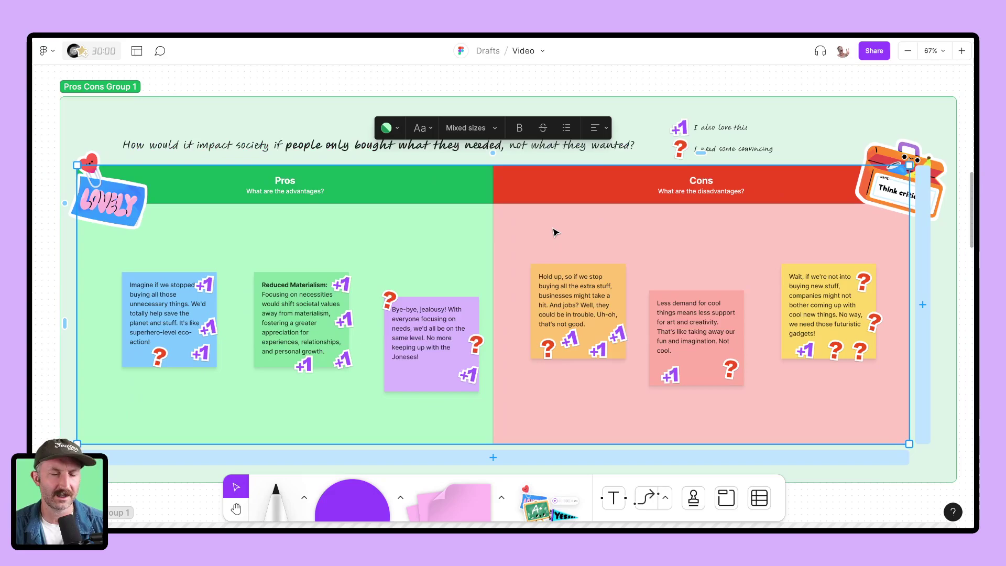
right_click(555, 225)
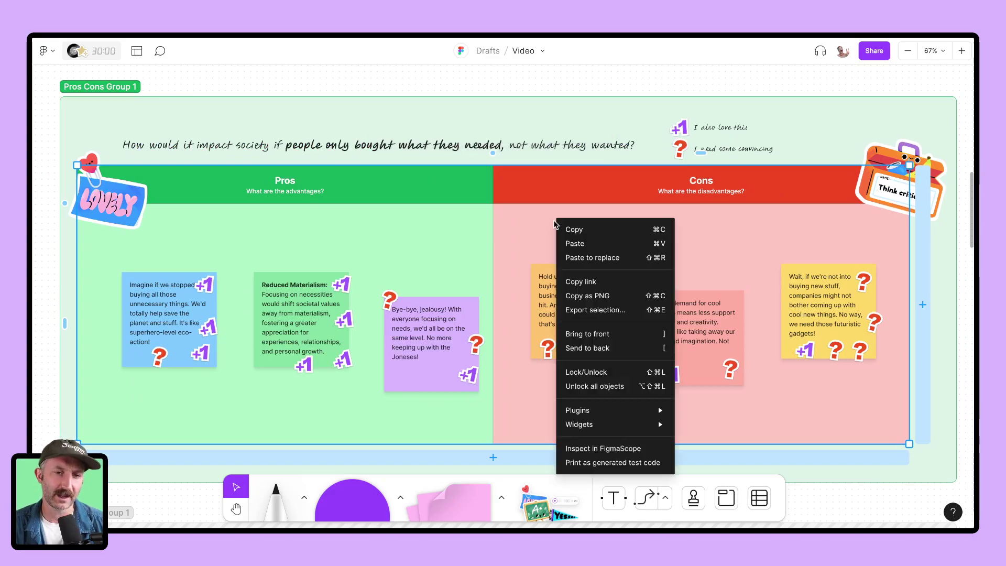
click(586, 365)
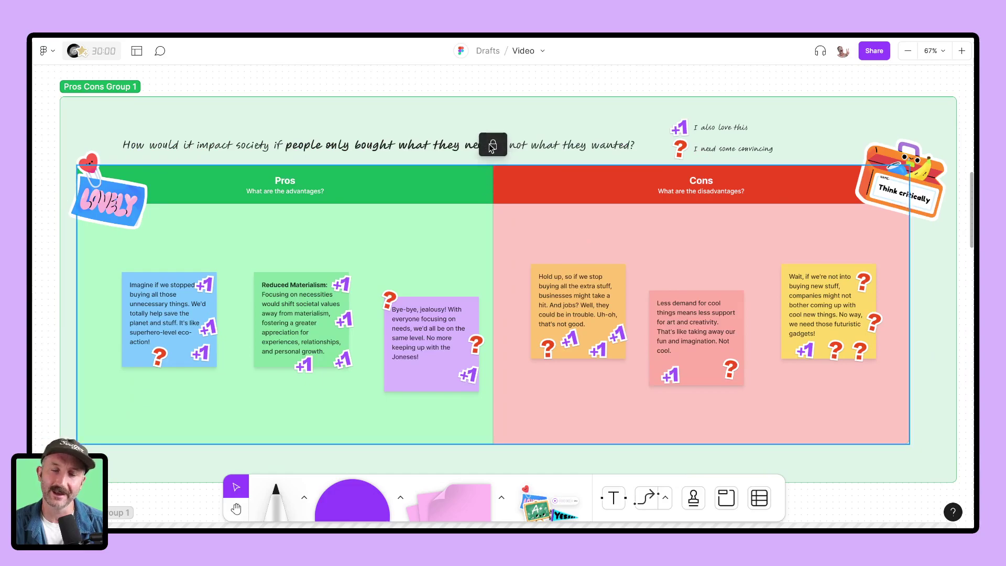
mouse_move(572, 322)
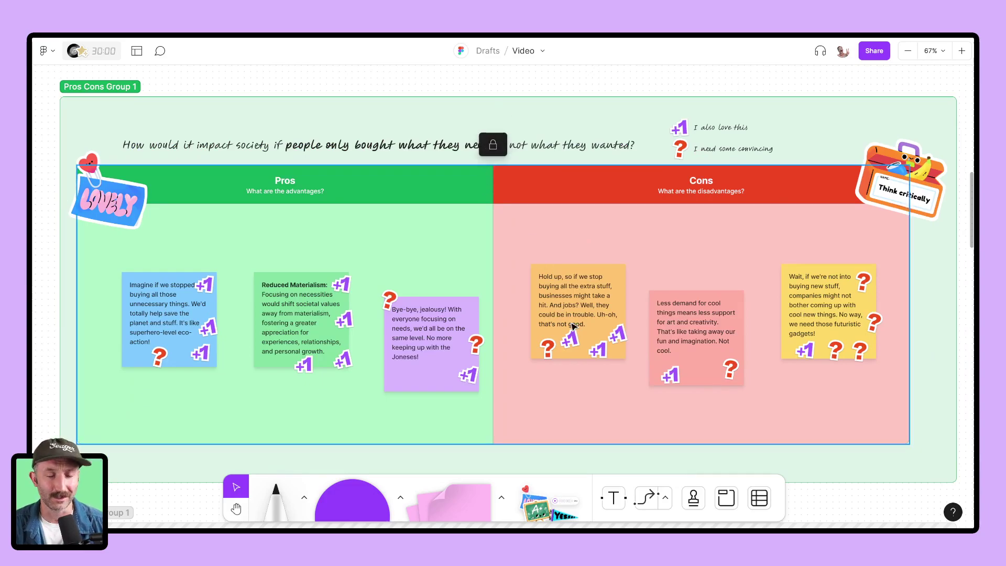
Step: Test the lock by nudging the orange sticky and adding then deleting a pink sticky
click(571, 286)
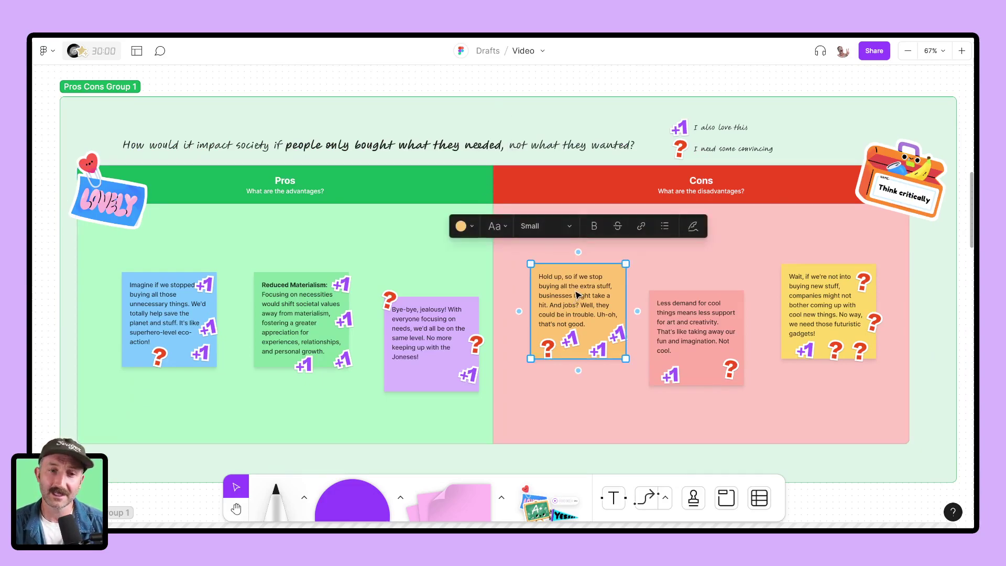
drag(577, 290, 580, 288)
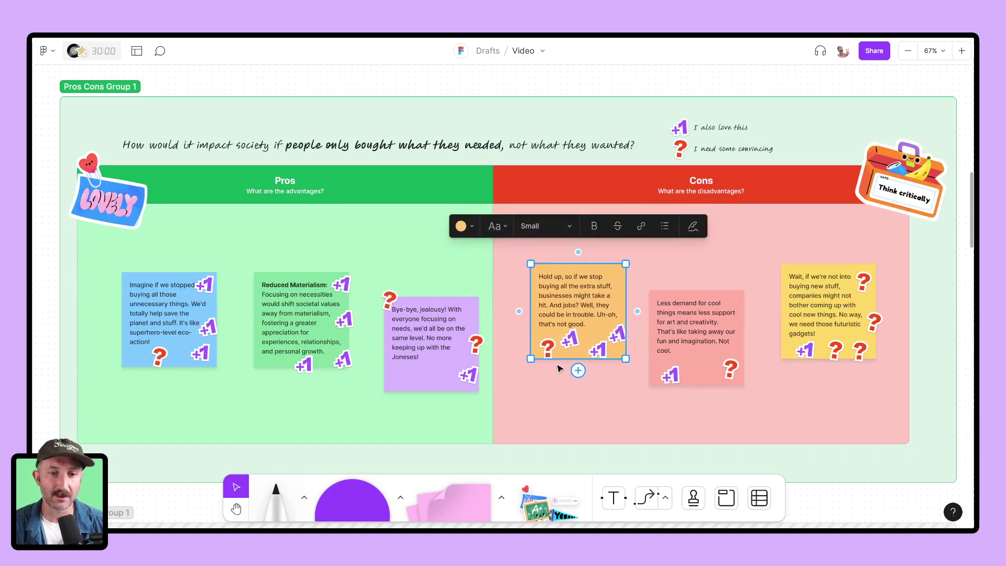
click(453, 502)
click(423, 221)
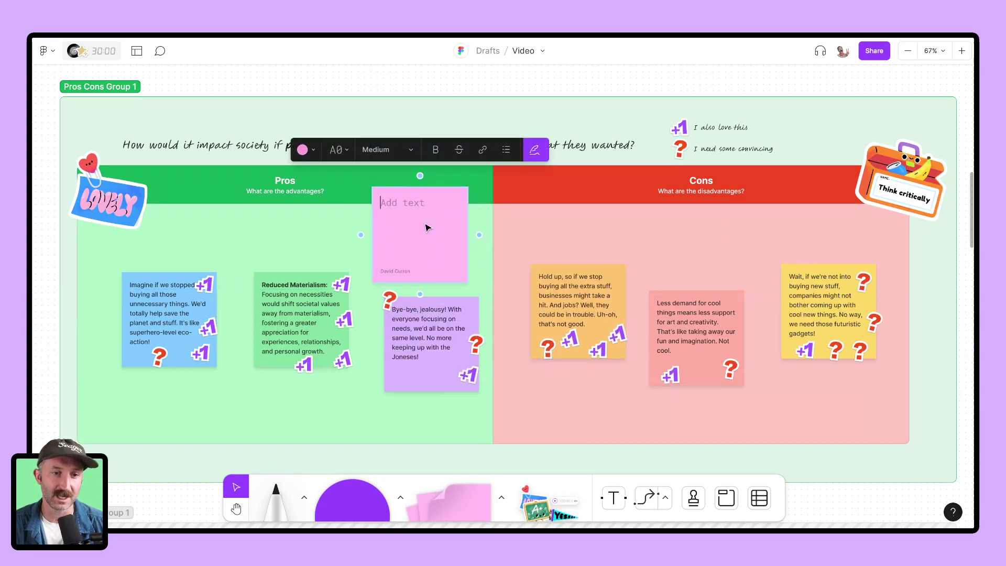
click(537, 226)
click(440, 234)
key(Delete)
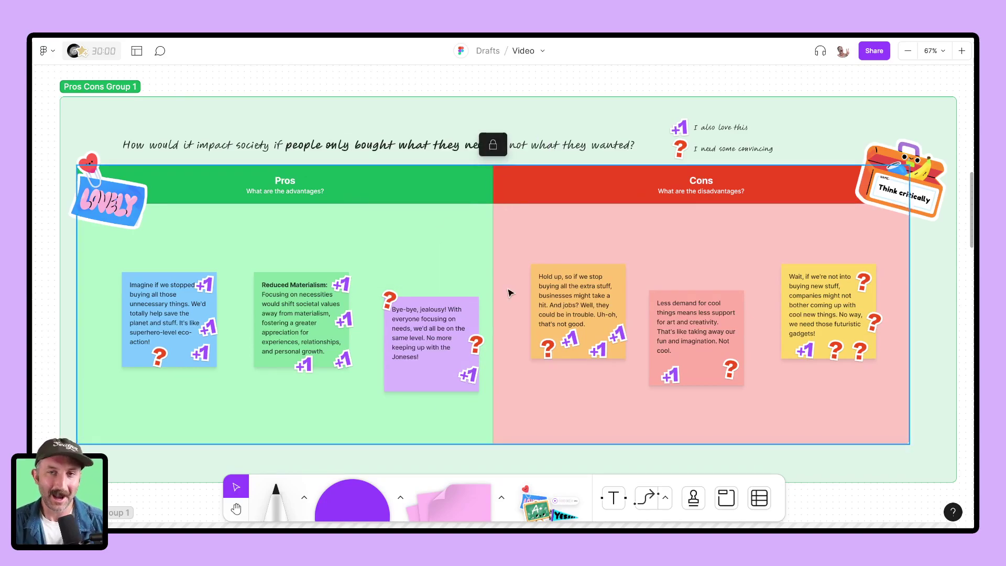
scroll(291, 323, up, 5)
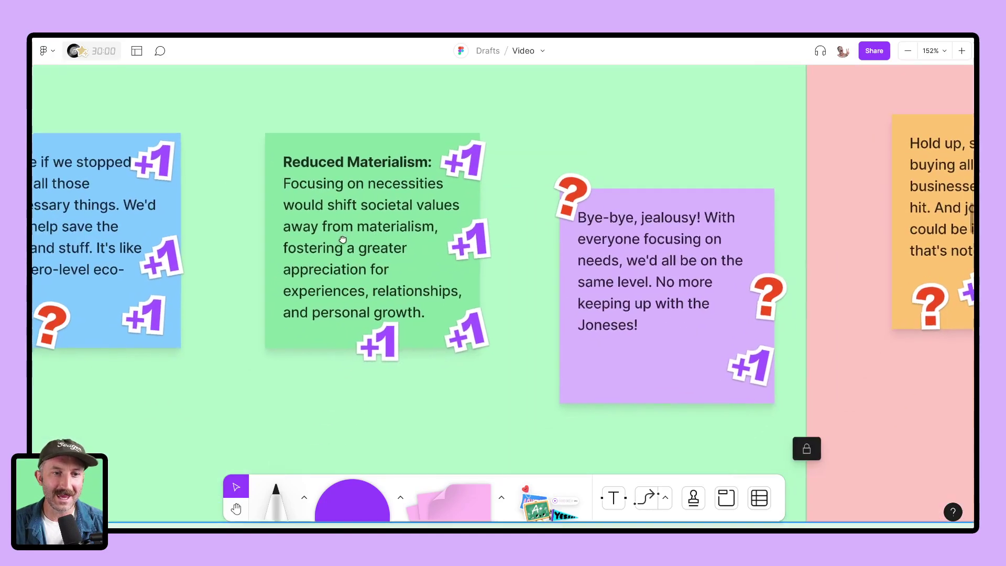
scroll(338, 299, down, 2)
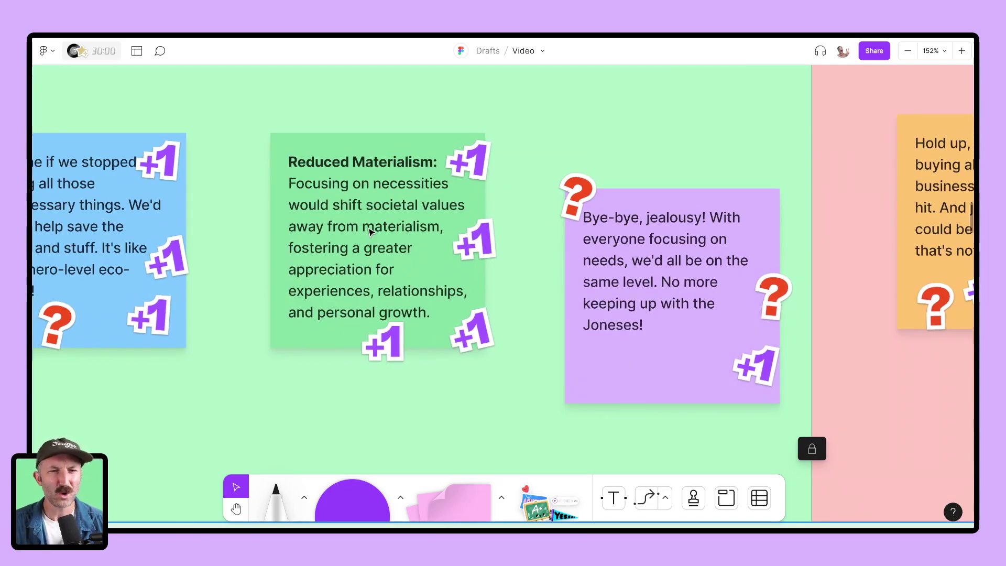
Step: Show the author on the green Reduced Materialism sticky, then select the yellow sticky's +1 sticker
click(371, 231)
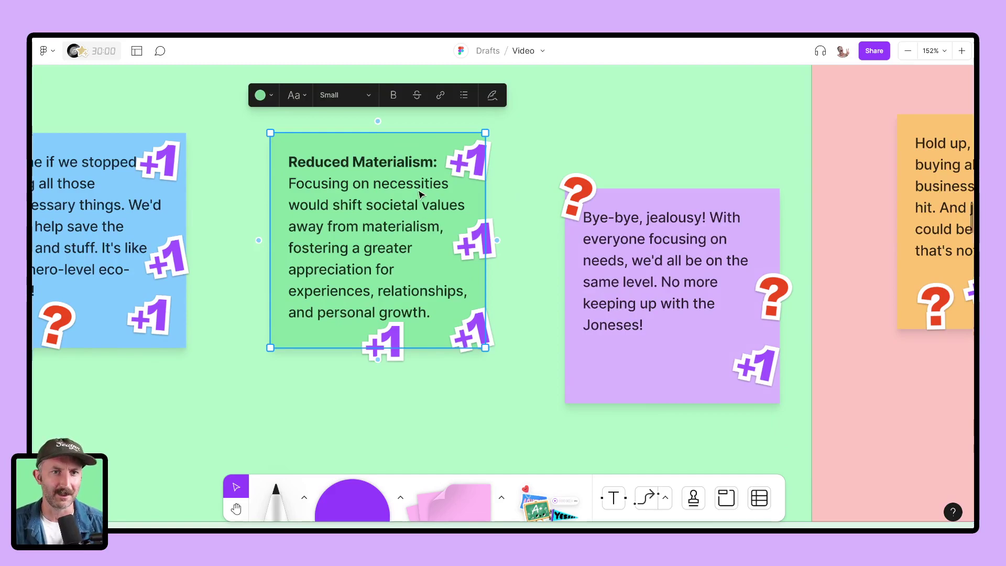
click(495, 100)
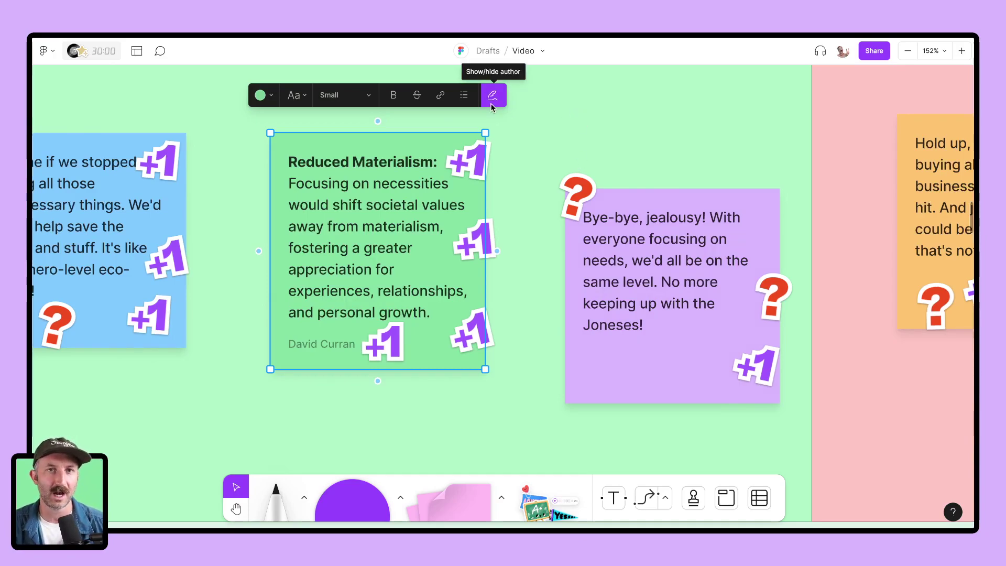
click(658, 123)
scroll(674, 144, down, 5)
scroll(441, 323, up, 3)
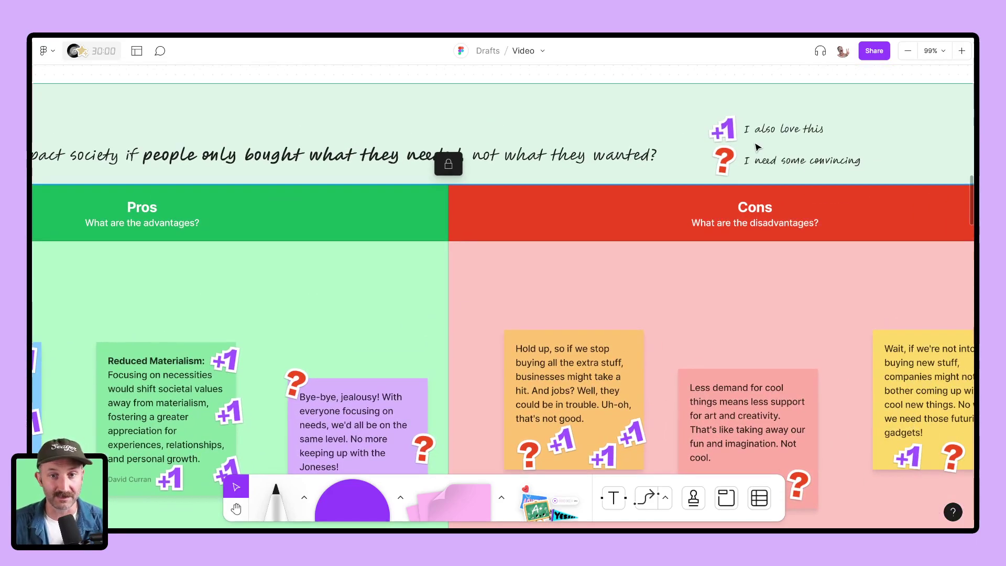
scroll(358, 260, down, 4)
scroll(424, 207, right, 5)
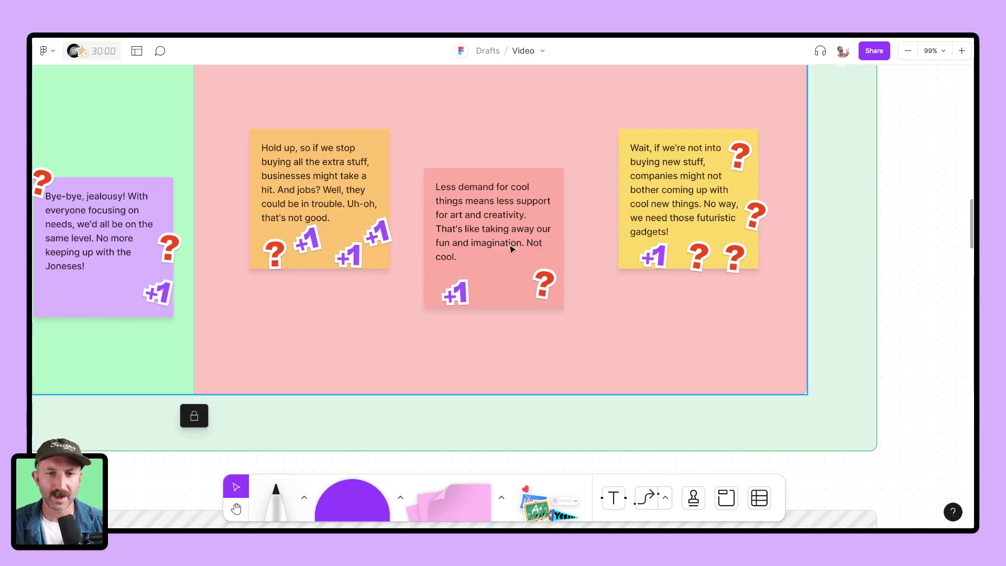
scroll(731, 232, up, 3)
scroll(598, 315, right, 3)
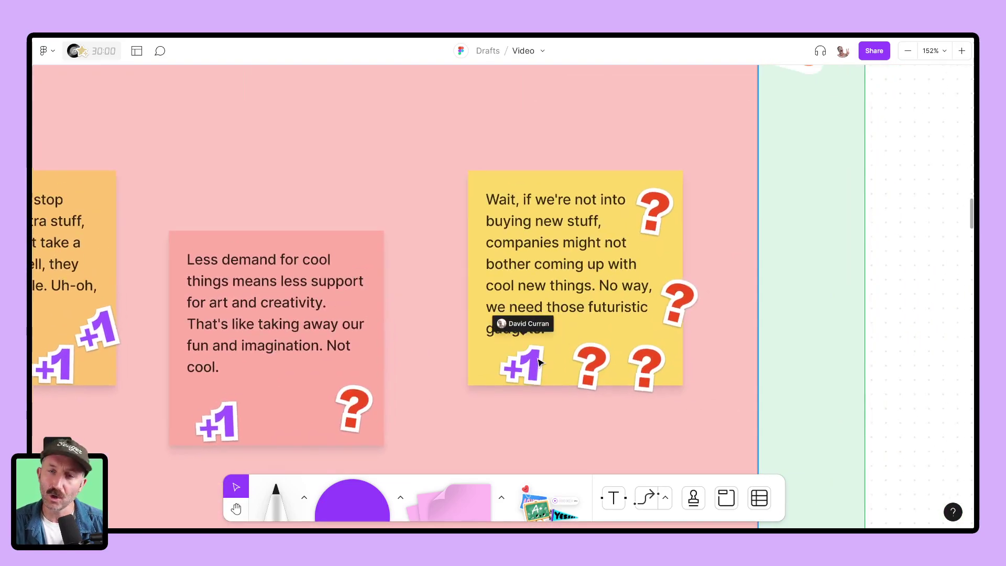
click(535, 366)
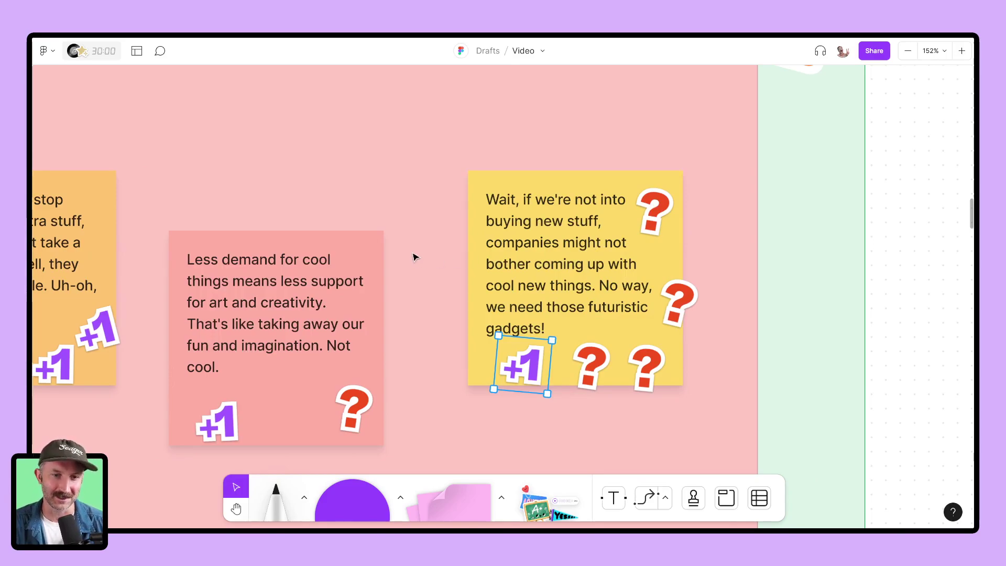
scroll(414, 254, left, 3)
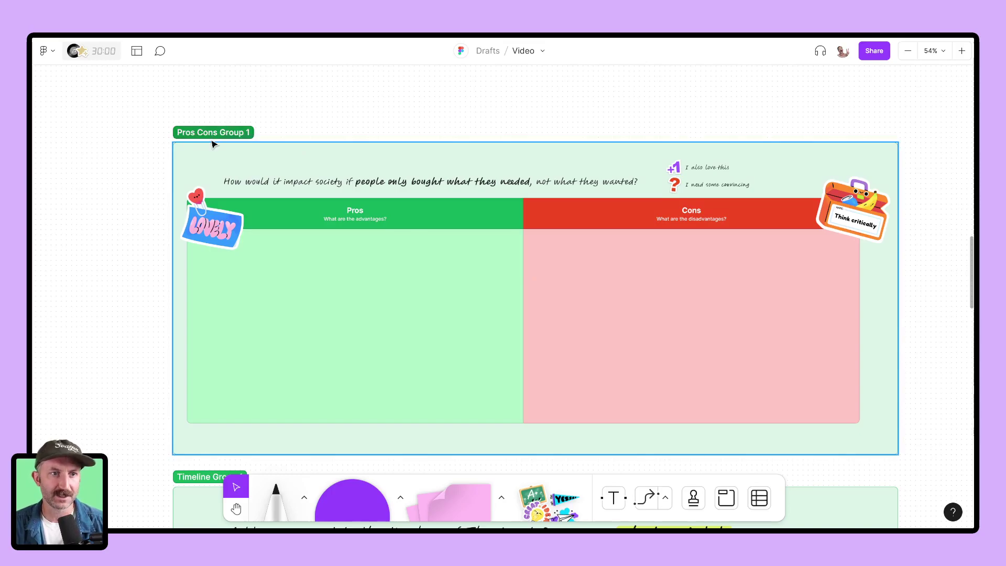
Step: Duplicate Pros Cons Group 1 with Ctrl+D to create Groups 2, 3 and 4
click(219, 132)
key(ctrl+d)
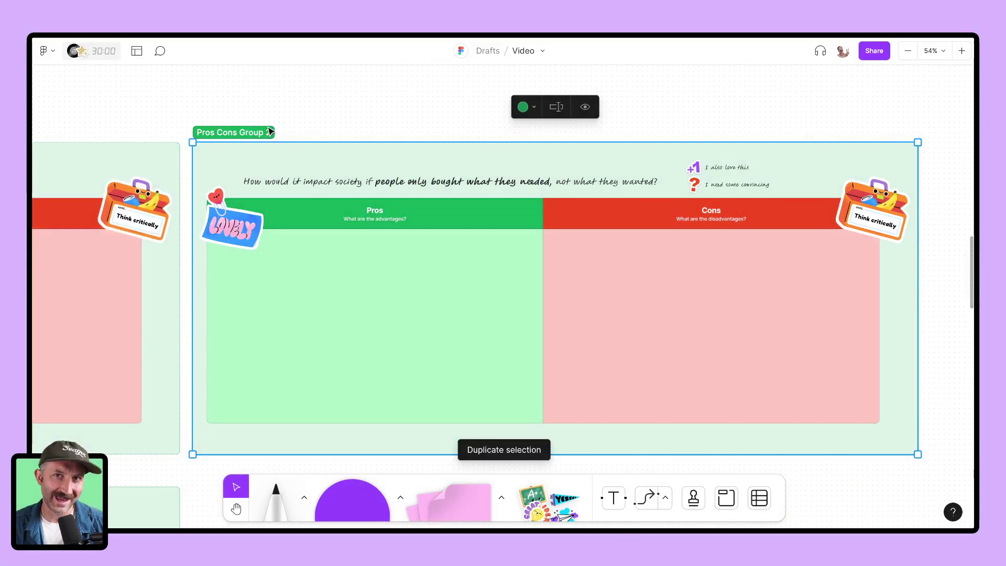
key(ctrl+d)
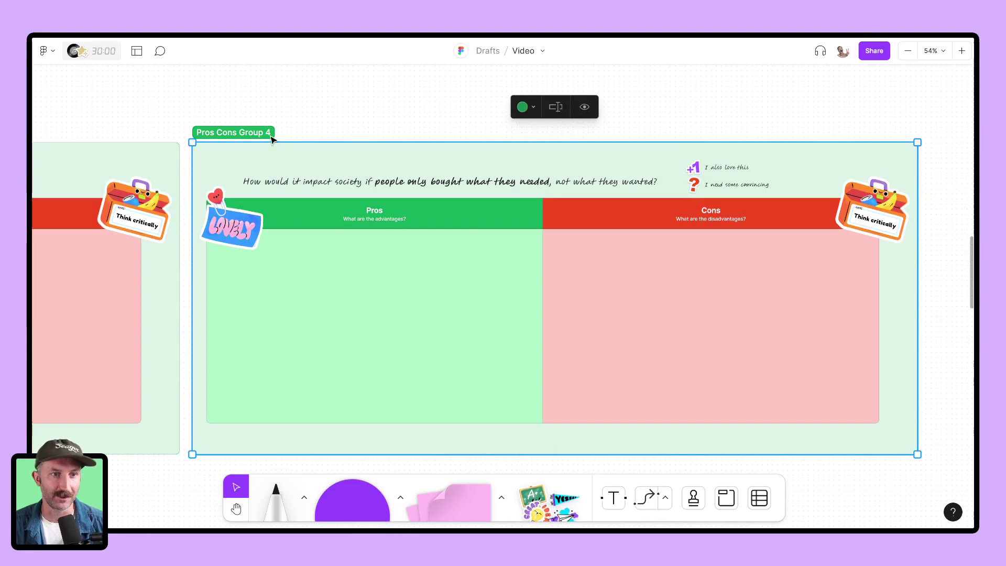
ctrl+scroll(273, 138, down, 5)
scroll(694, 252, left, 10)
scroll(457, 264, right, 2)
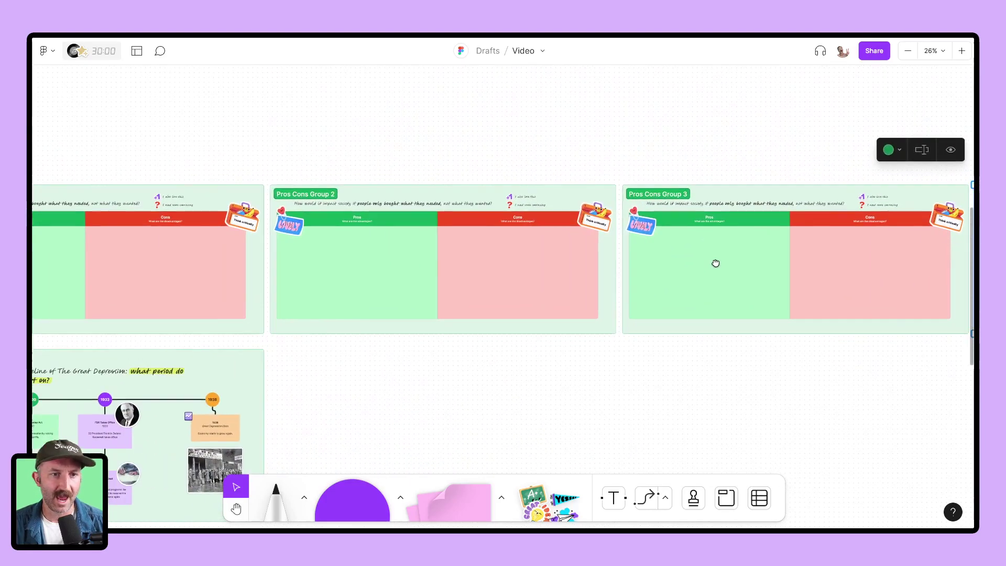
scroll(477, 284, left, 5)
scroll(419, 273, up, 1)
ctrl+scroll(419, 273, up, 2)
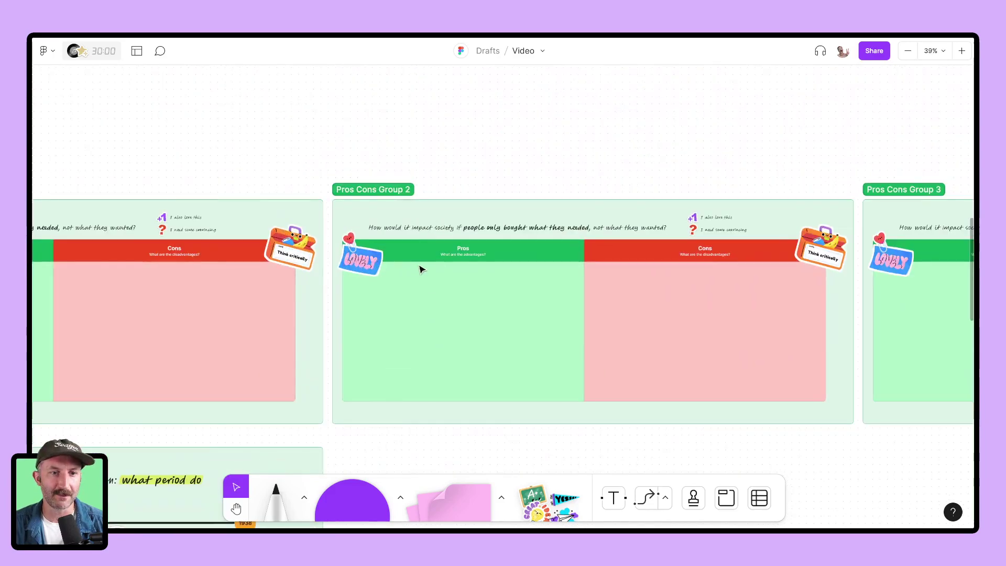
click(375, 192)
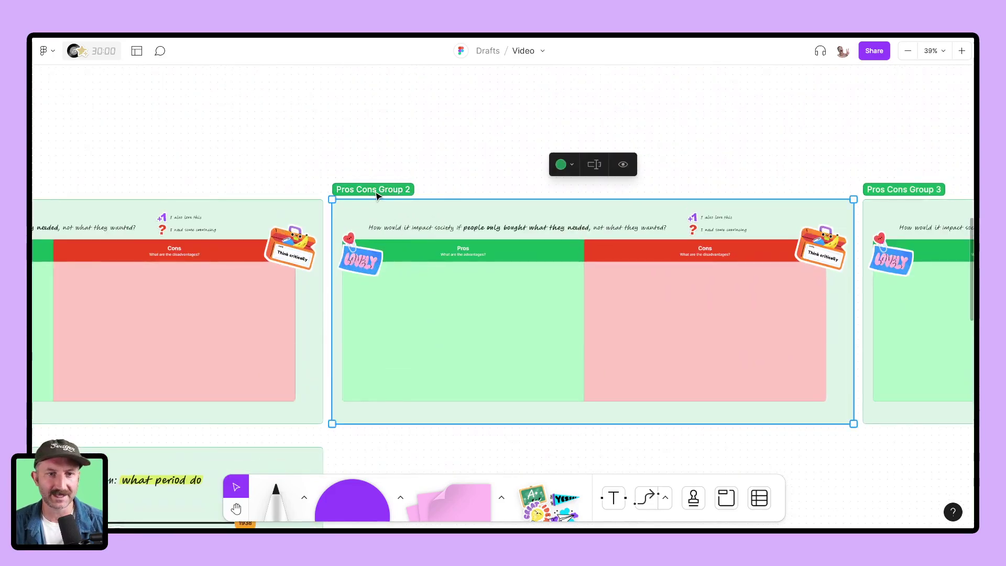
click(422, 149)
ctrl+scroll(342, 281, down, 3)
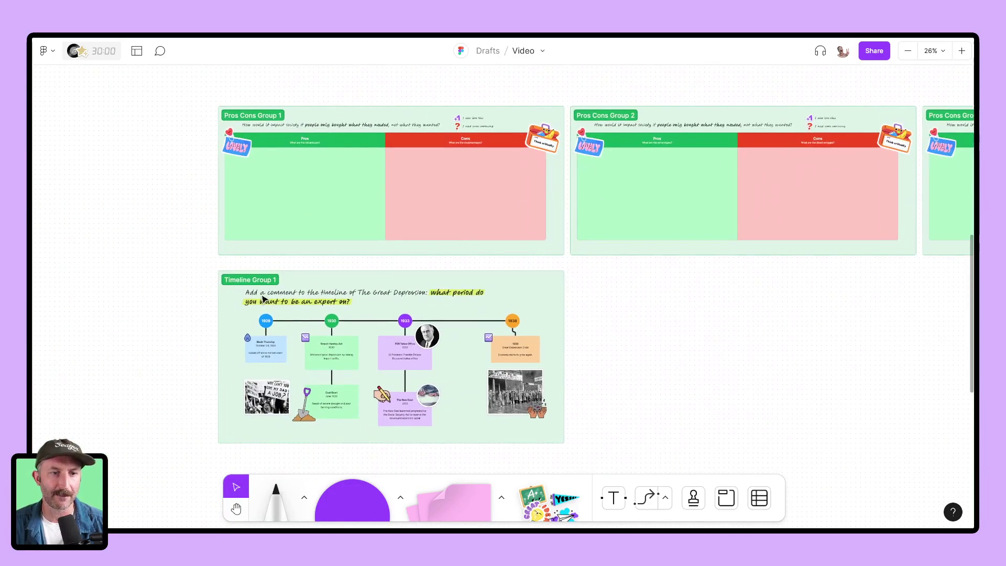
ctrl+scroll(263, 299, up, 2)
Step: Duplicate Timeline Group 1 into Groups 2–4, keeping its original width
click(246, 256)
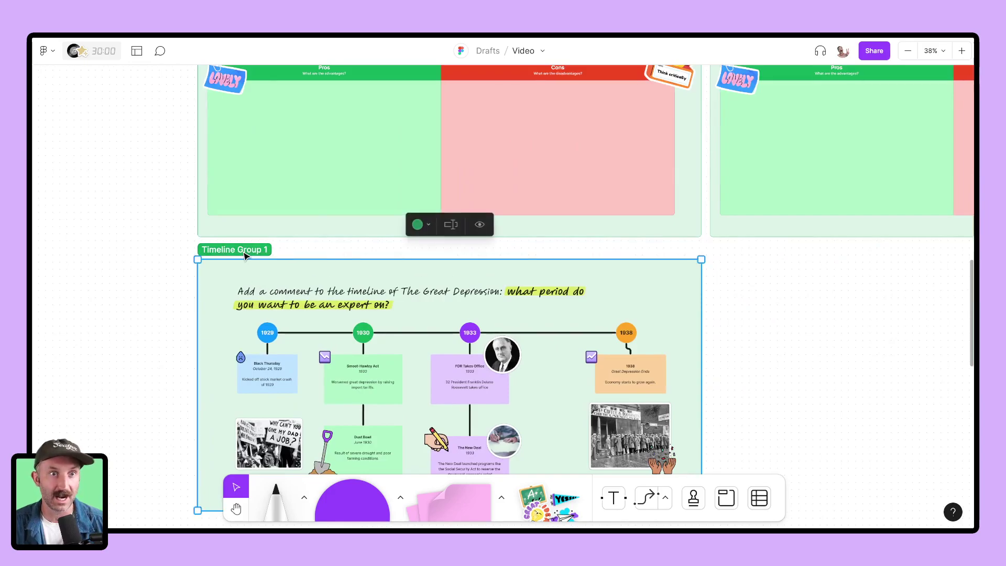
key(ctrl+d)
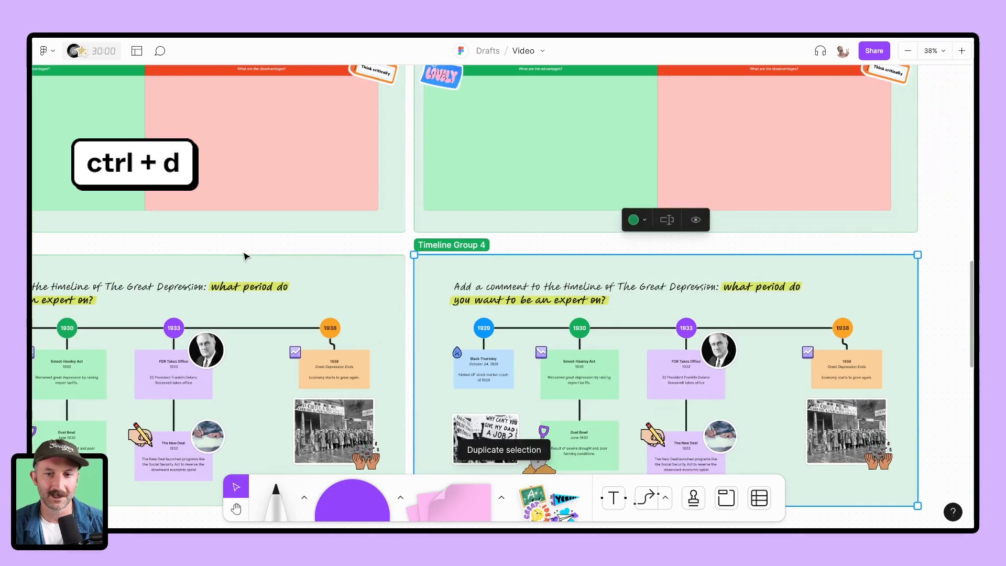
key(ctrl+d)
scroll(461, 296, left, 10)
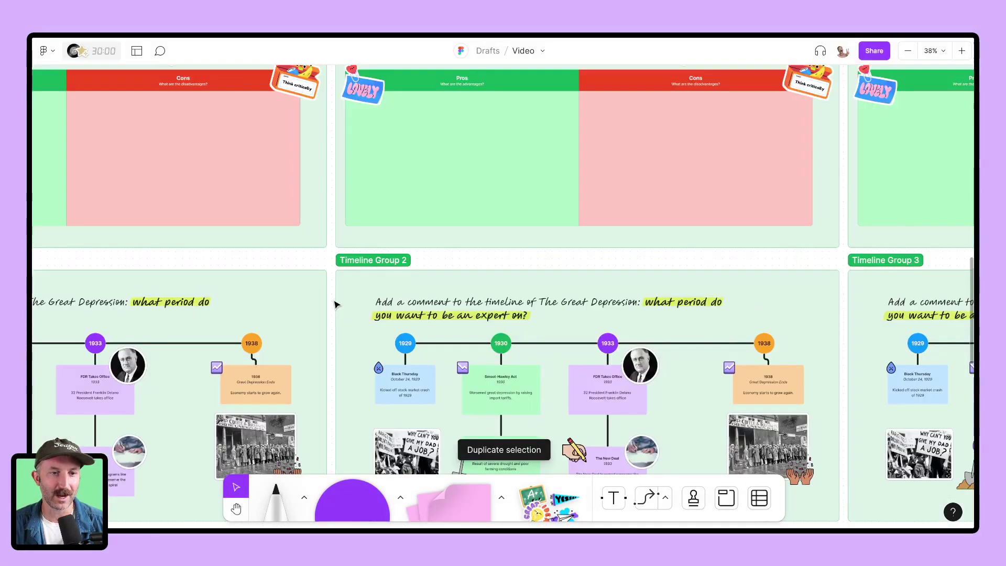
click(462, 297)
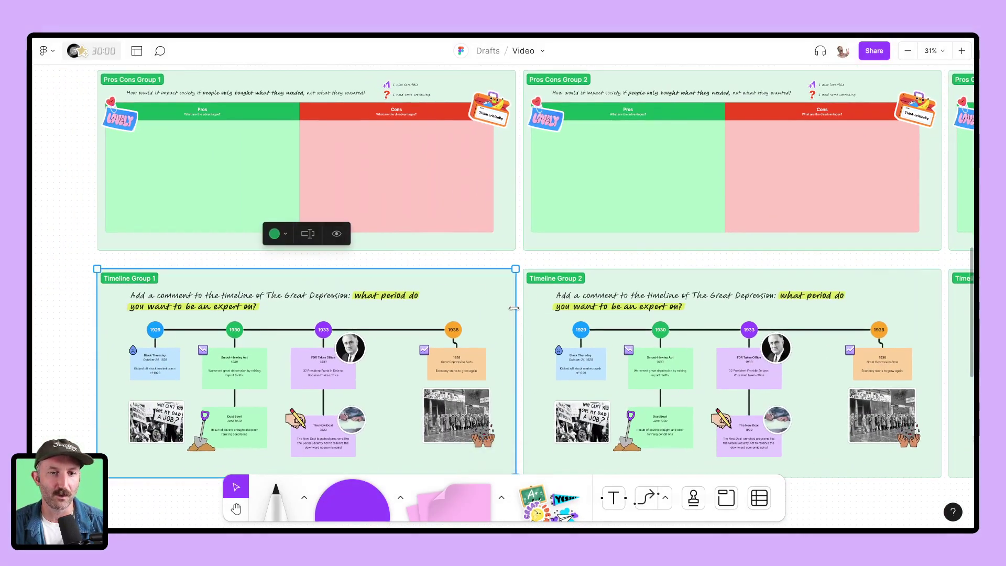
drag(513, 308, 513, 308)
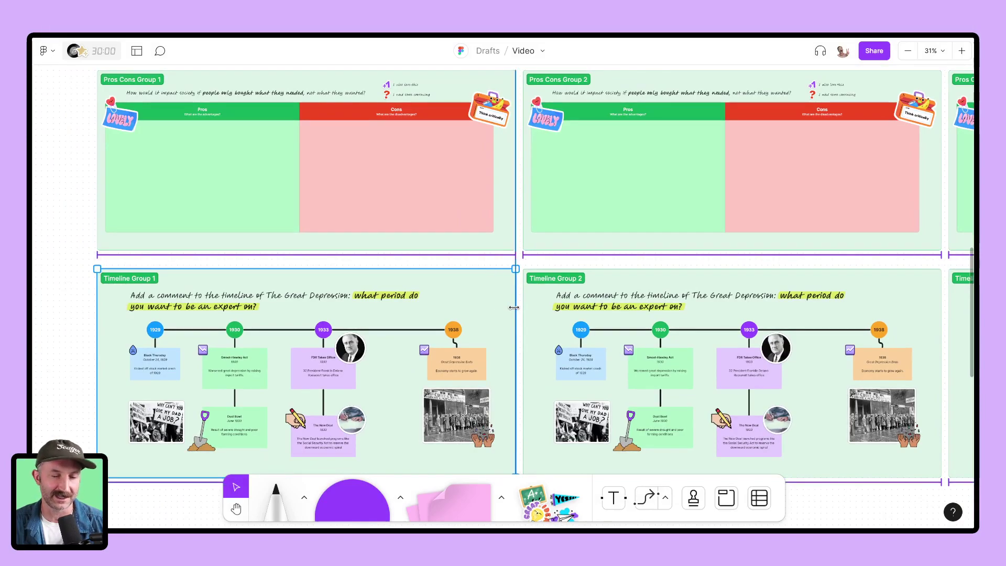
drag(513, 308, 509, 309)
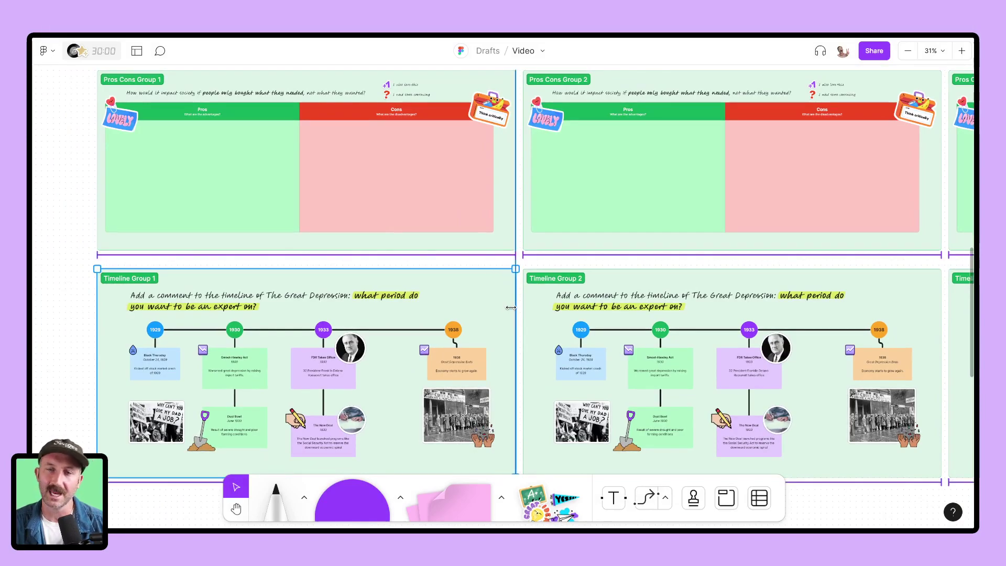
scroll(518, 236, down, 5)
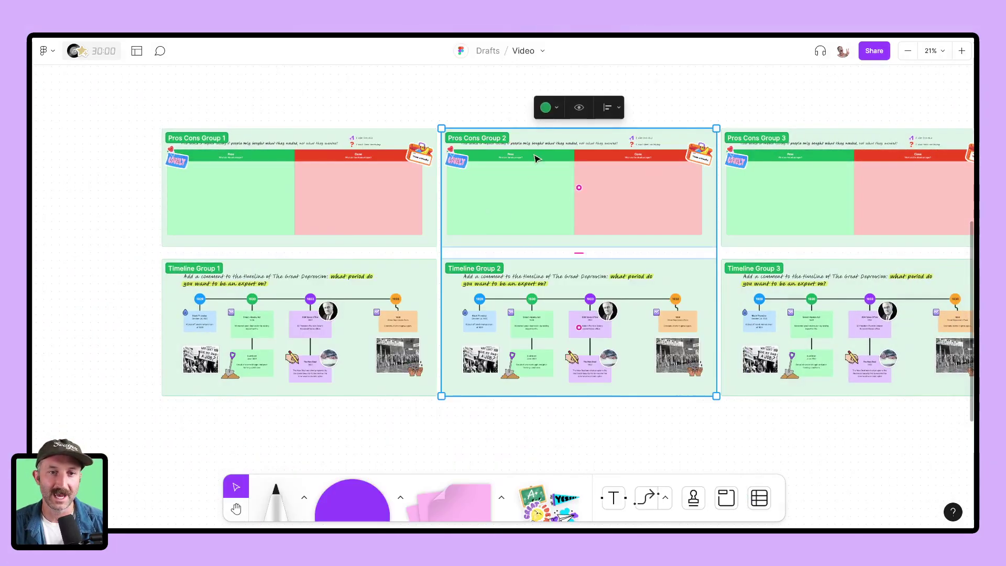
Step: Colour the Group 2 sections light blue and the Group 3 sections peach
click(546, 107)
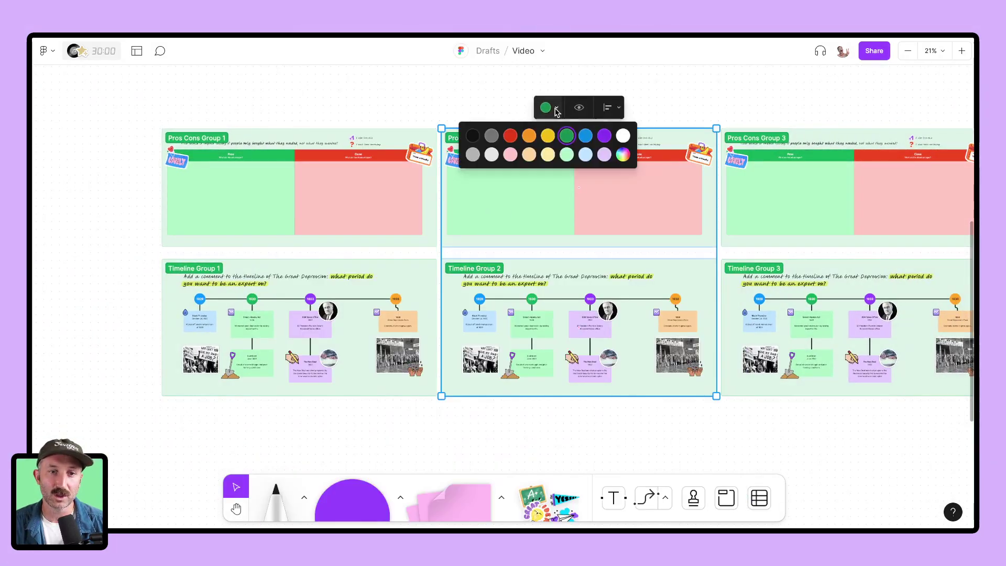
click(587, 137)
click(755, 138)
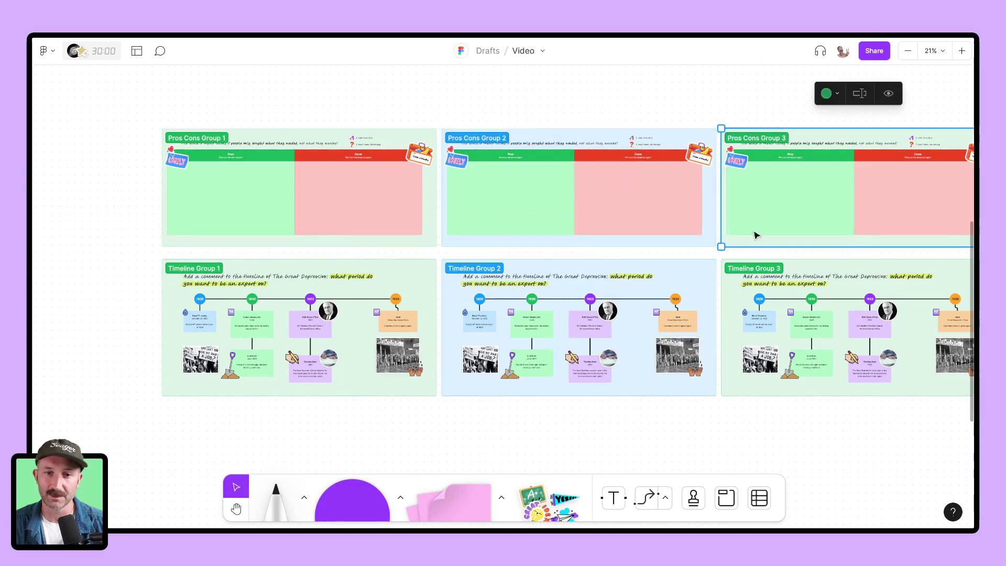
shift+click(752, 277)
click(826, 108)
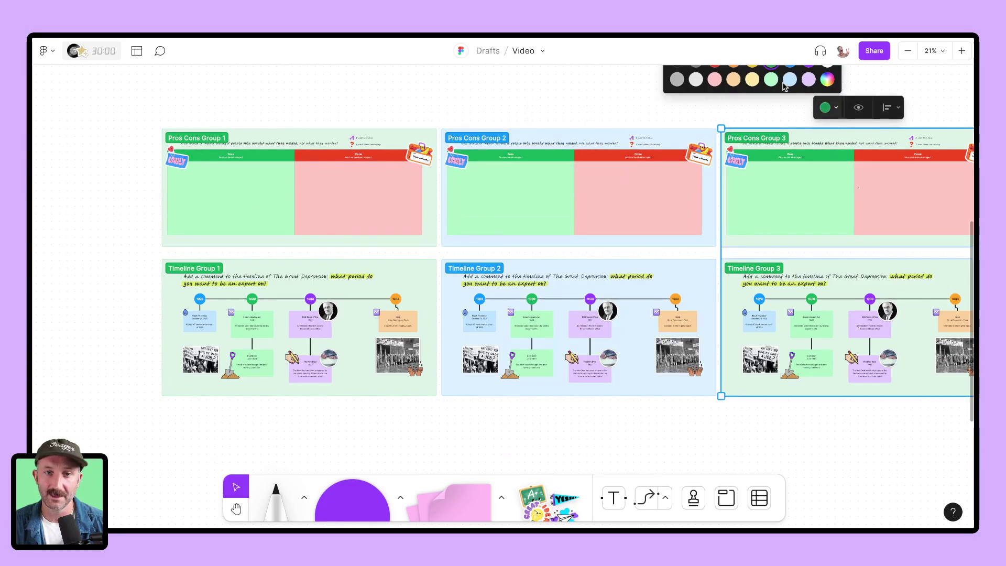
click(733, 79)
scroll(386, 243, right, 5)
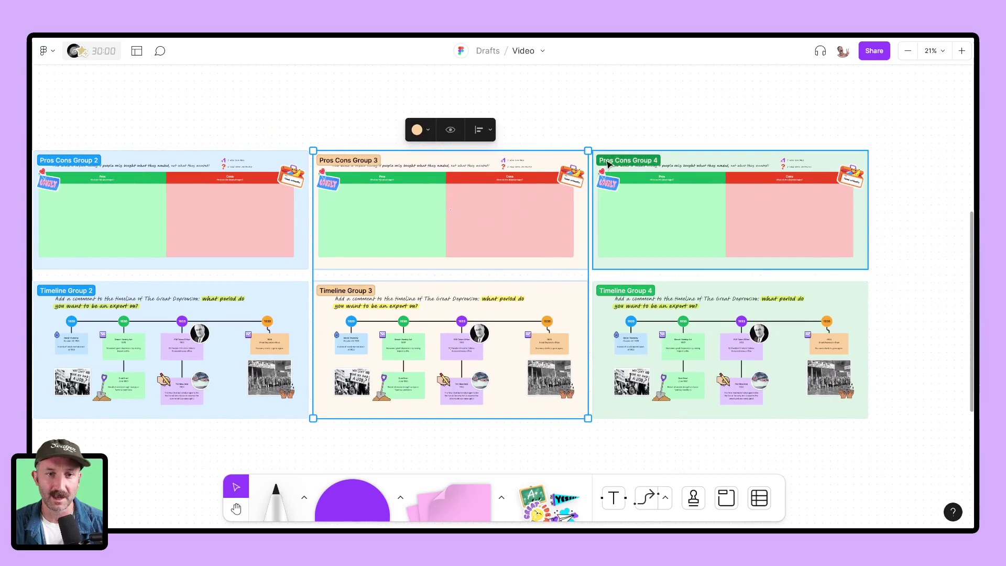
scroll(604, 263, down, 2)
scroll(548, 233, down, 3)
scroll(620, 400, down, 2)
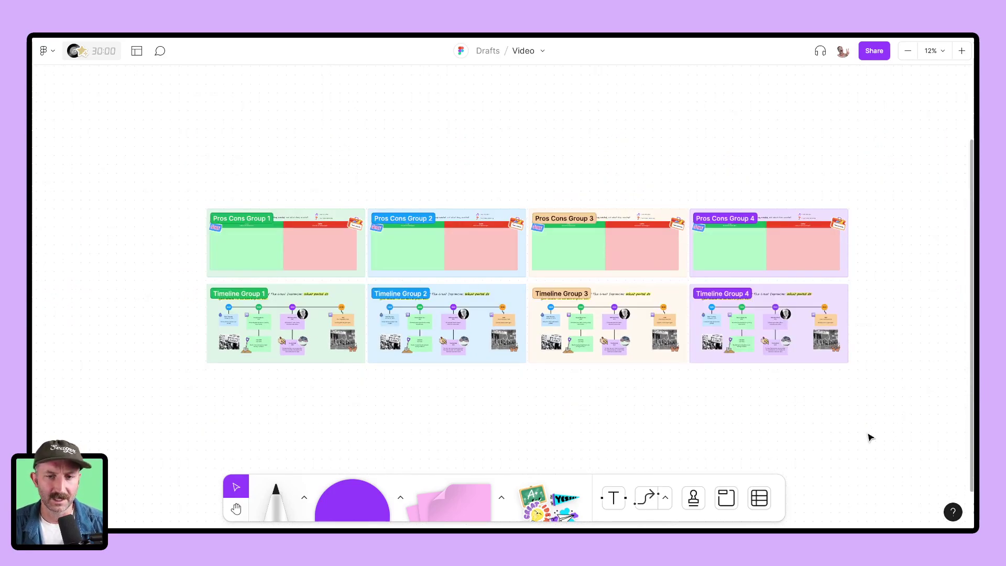
Step: Select all eight group sections and widen the gaps between columns and between the two rows
mouse_move(904, 436)
mouse_down()
mouse_move(254, 176)
mouse_move(182, 173)
mouse_up()
scroll(560, 254, up, 2)
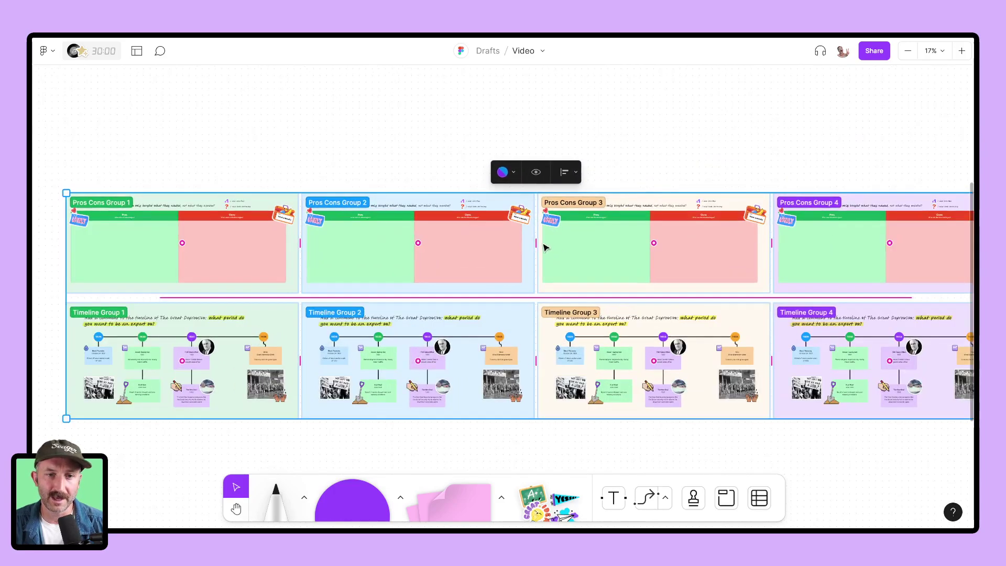
drag(537, 243, 598, 244)
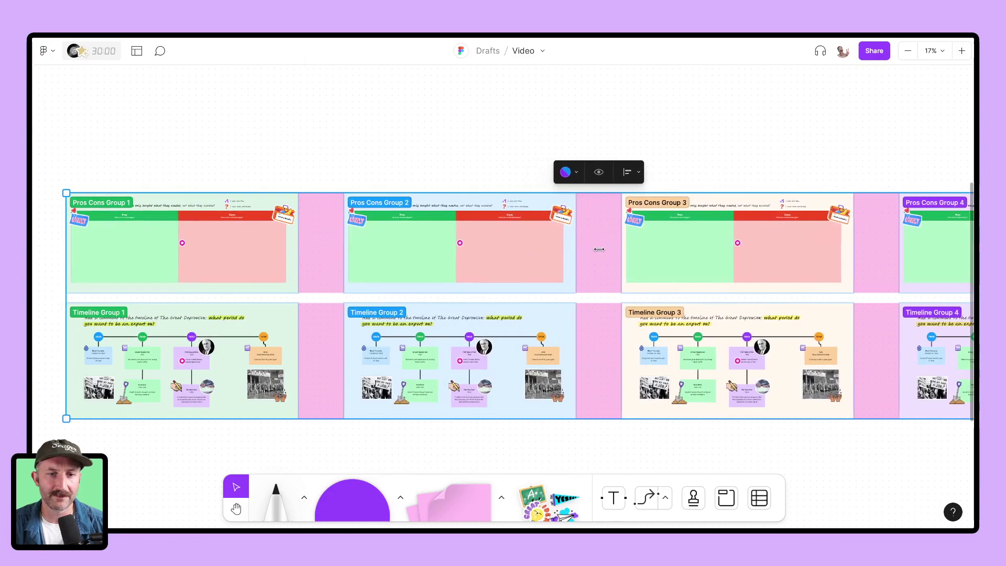
drag(486, 309, 586, 349)
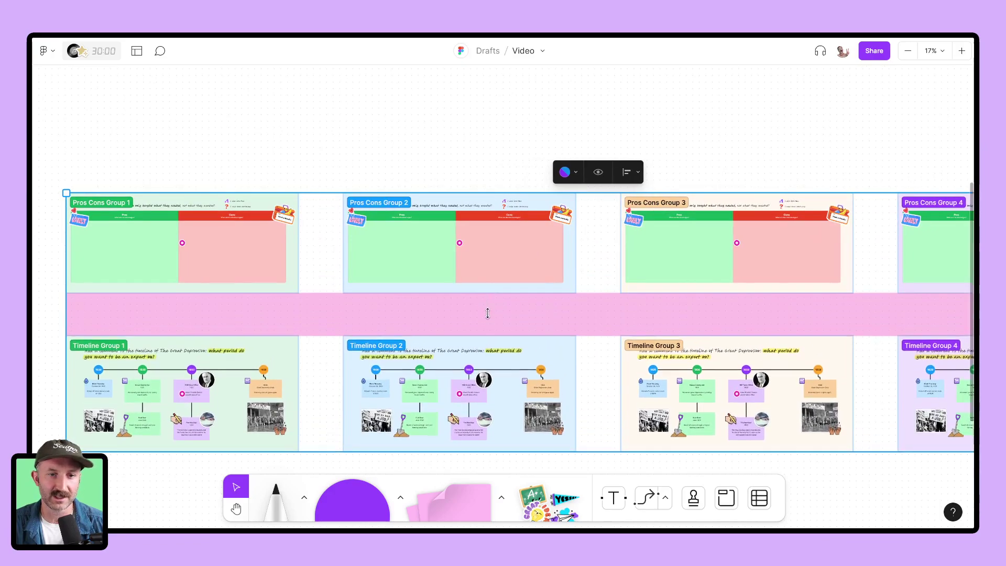
scroll(586, 347, down, 2)
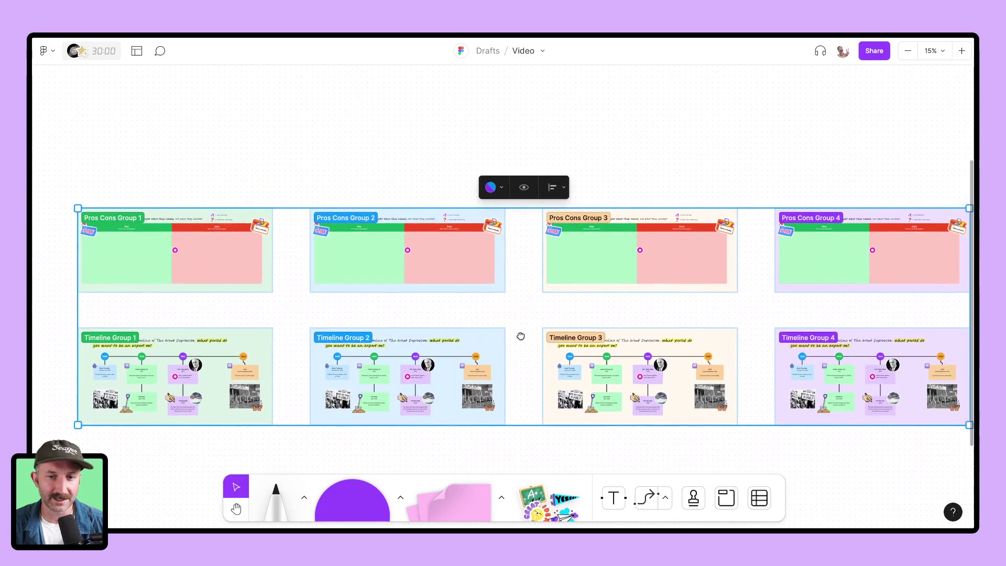
click(732, 190)
scroll(382, 278, down, 1)
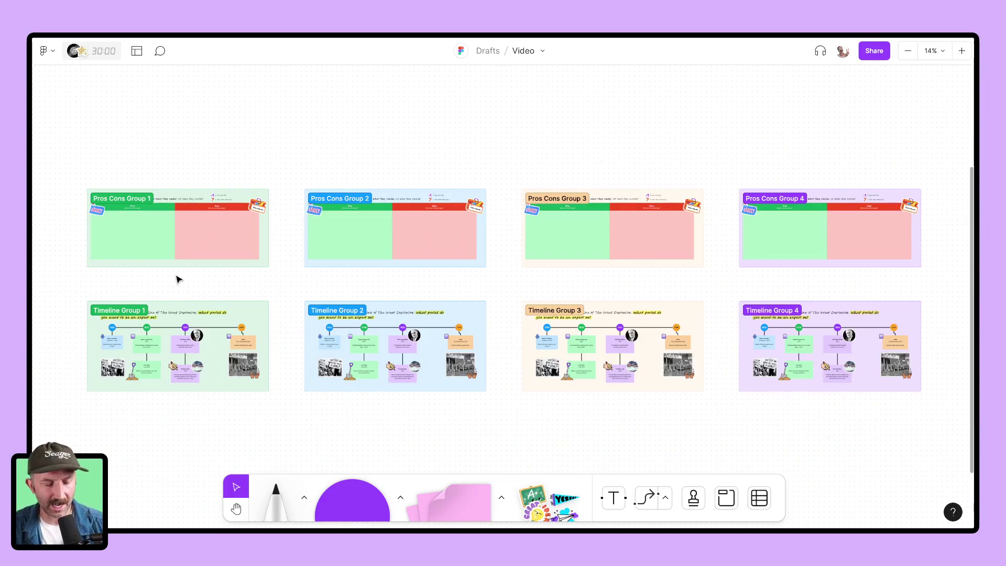
Step: Select Timeline Groups 1–4 together and hide their contents, then deselect
click(146, 304)
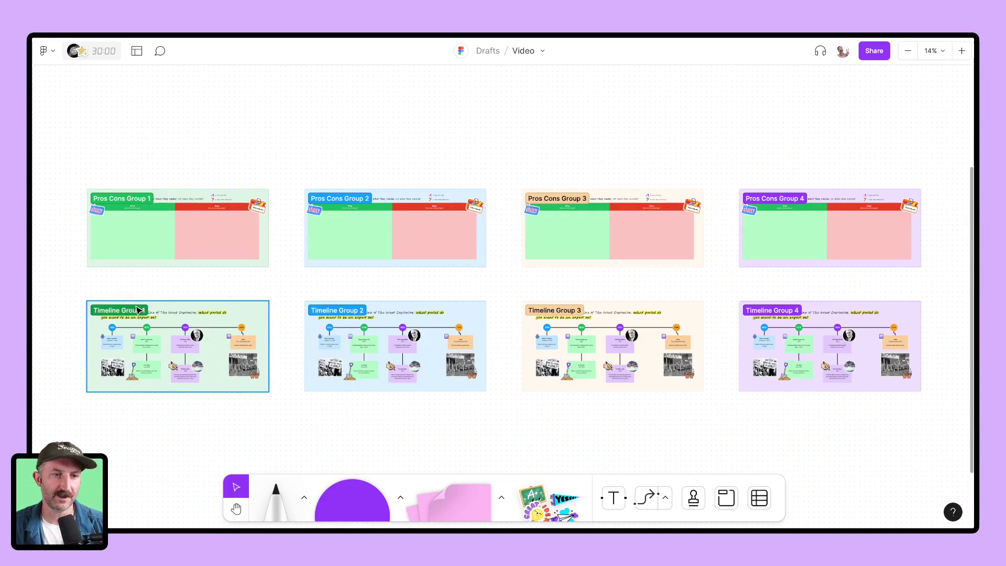
shift+click(365, 310)
shift+click(550, 309)
shift+click(764, 313)
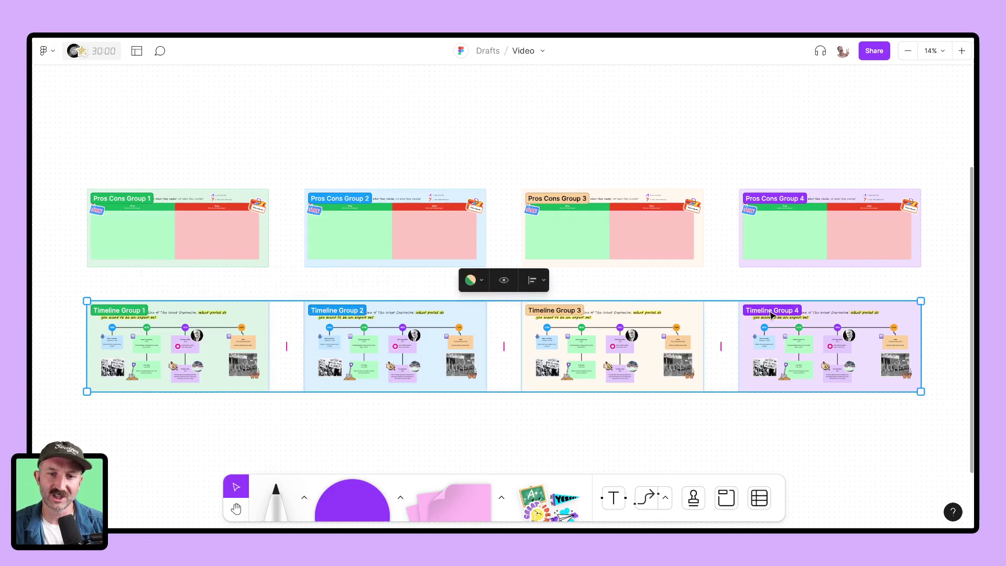
click(500, 284)
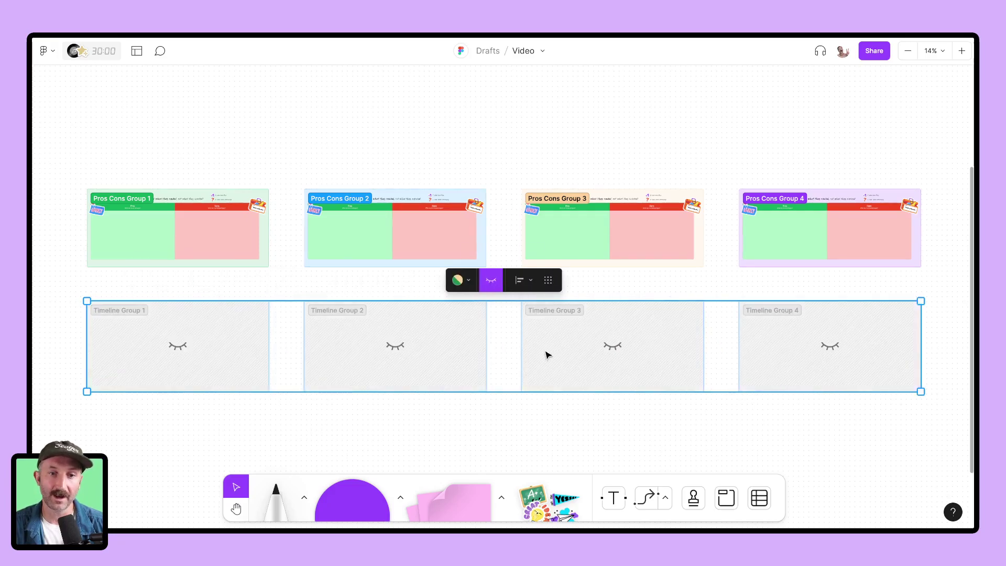
click(559, 429)
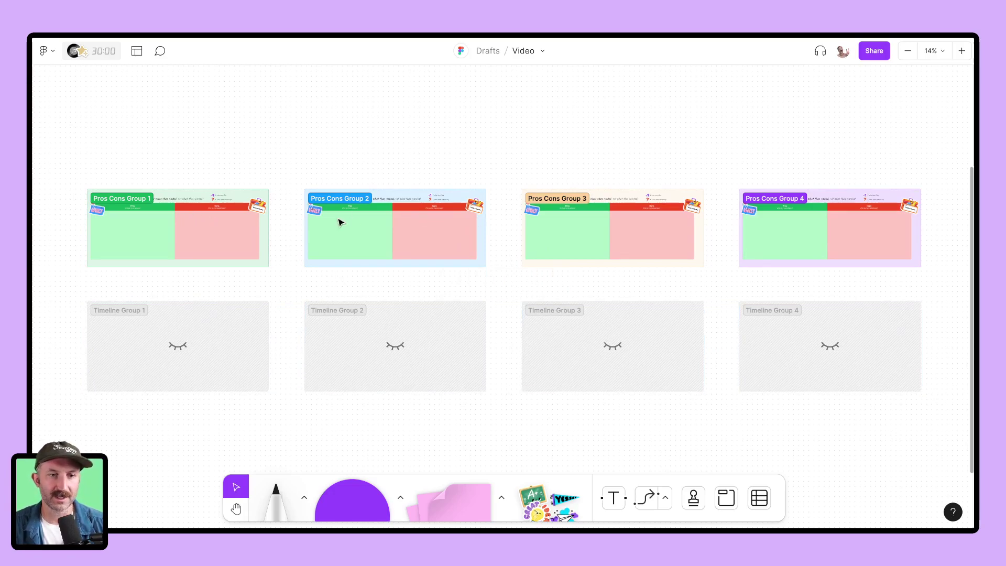
scroll(449, 230, up, 5)
scroll(567, 284, down, 3)
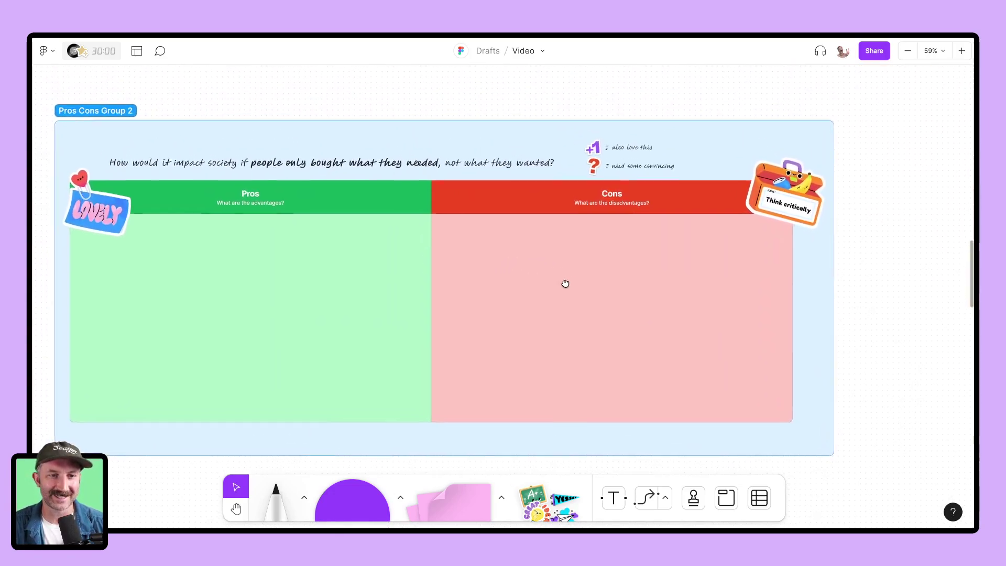
scroll(535, 295, down, 2)
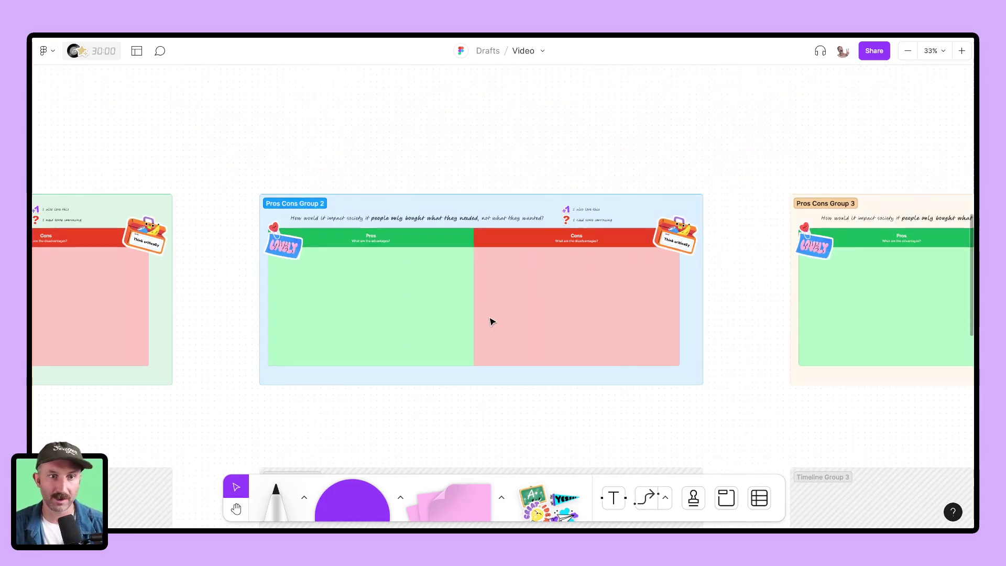
scroll(491, 322, down, 2)
scroll(640, 297, left, 5)
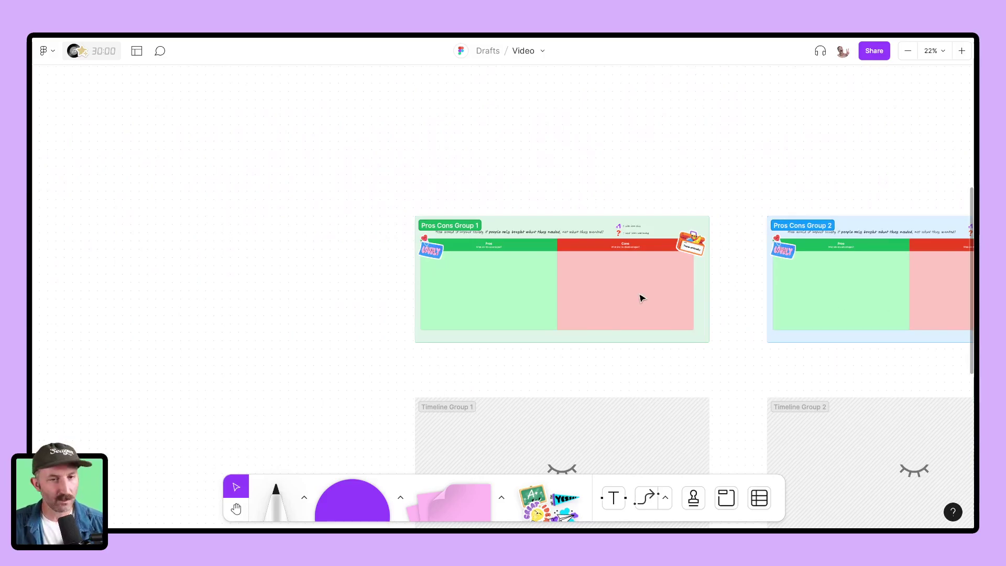
scroll(641, 298, up, 3)
scroll(787, 236, right, 3)
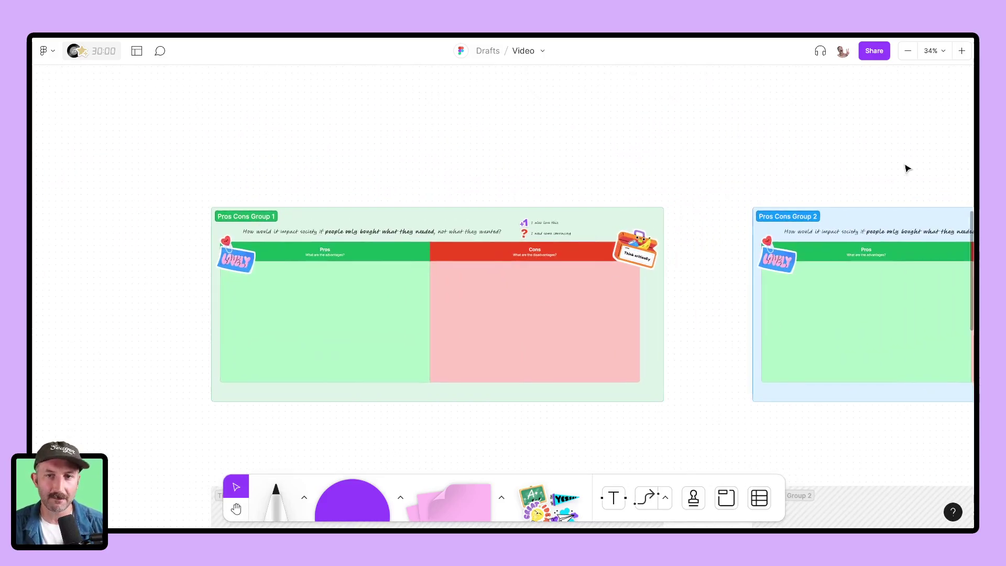
Step: Start 'Spotlight me' from your own avatar in the top bar
click(847, 53)
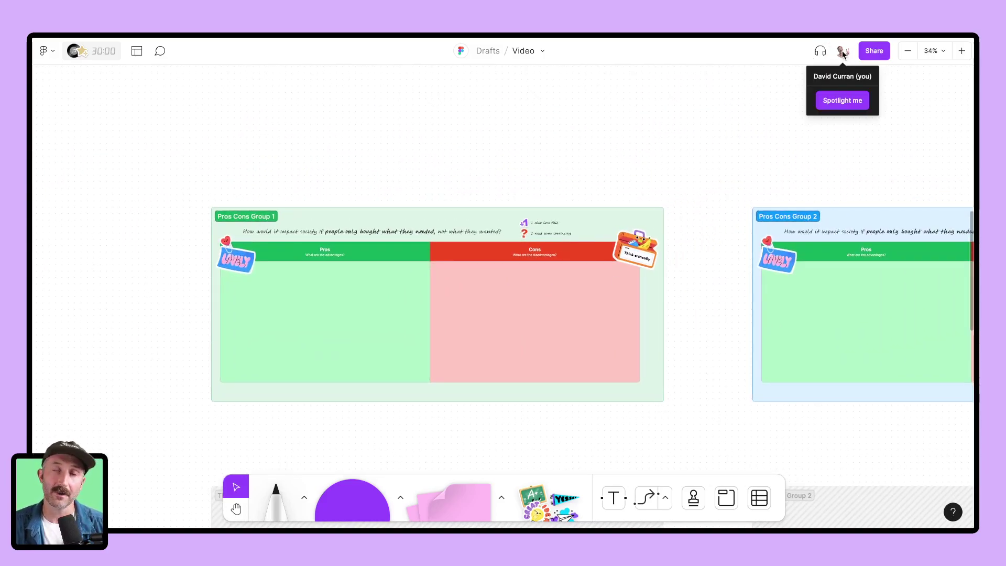
click(843, 101)
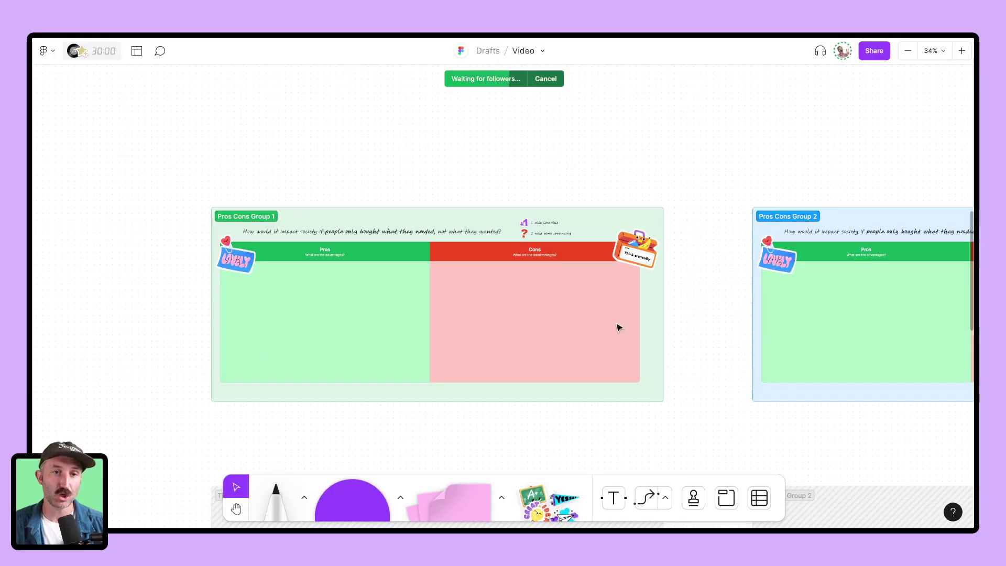
ctrl+scroll(561, 299, up, 3)
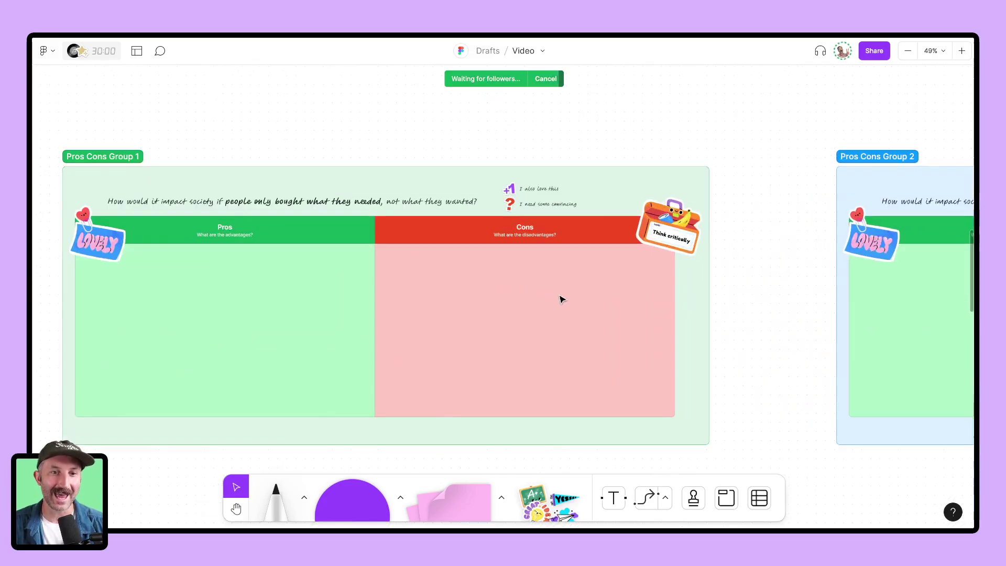
ctrl+scroll(561, 298, up, 2)
ctrl+scroll(559, 300, up, 2)
ctrl+scroll(551, 305, up, 2)
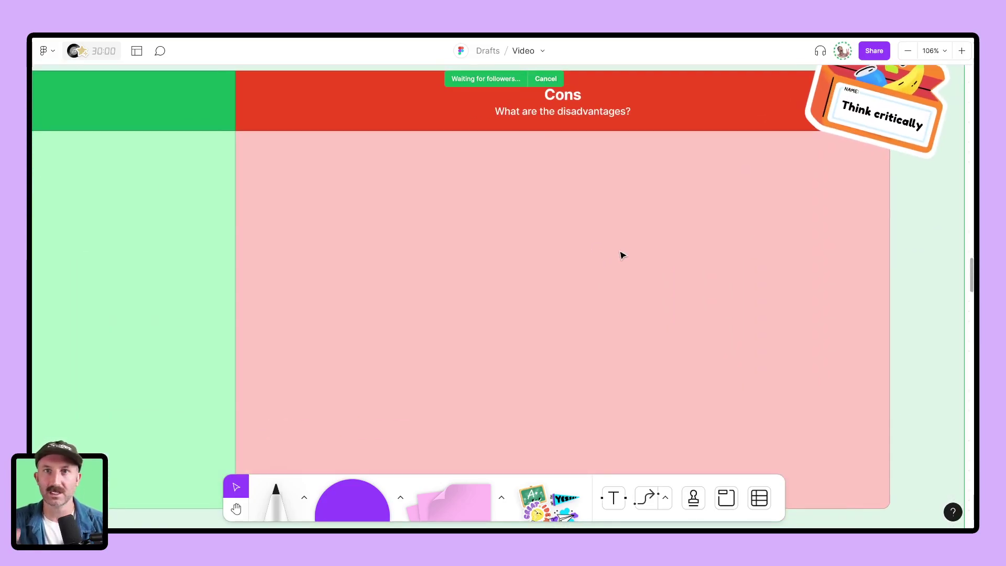
ctrl+scroll(622, 255, down, 1)
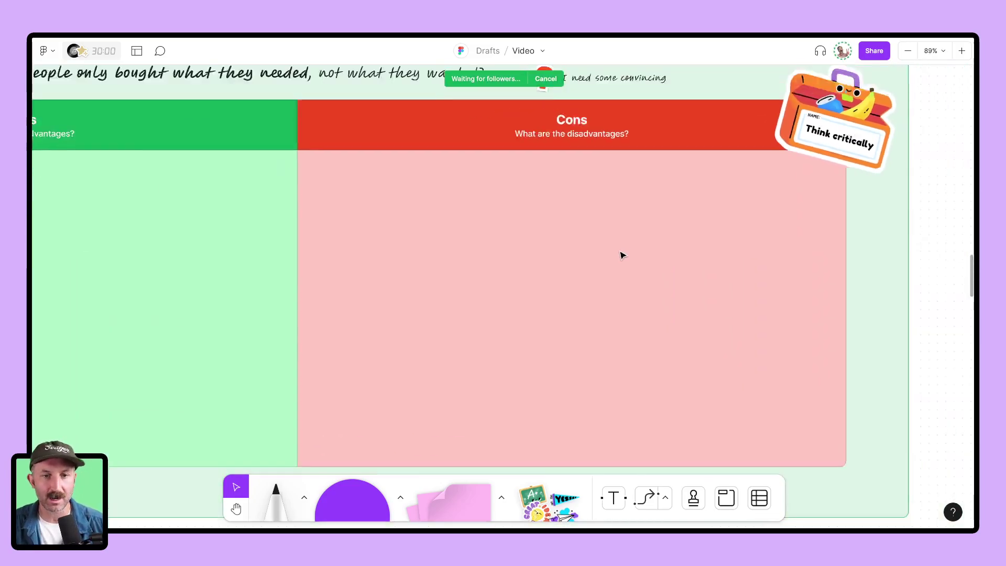
ctrl+scroll(623, 255, down, 2)
scroll(562, 259, right, 5)
scroll(681, 301, right, 5)
scroll(690, 317, right, 5)
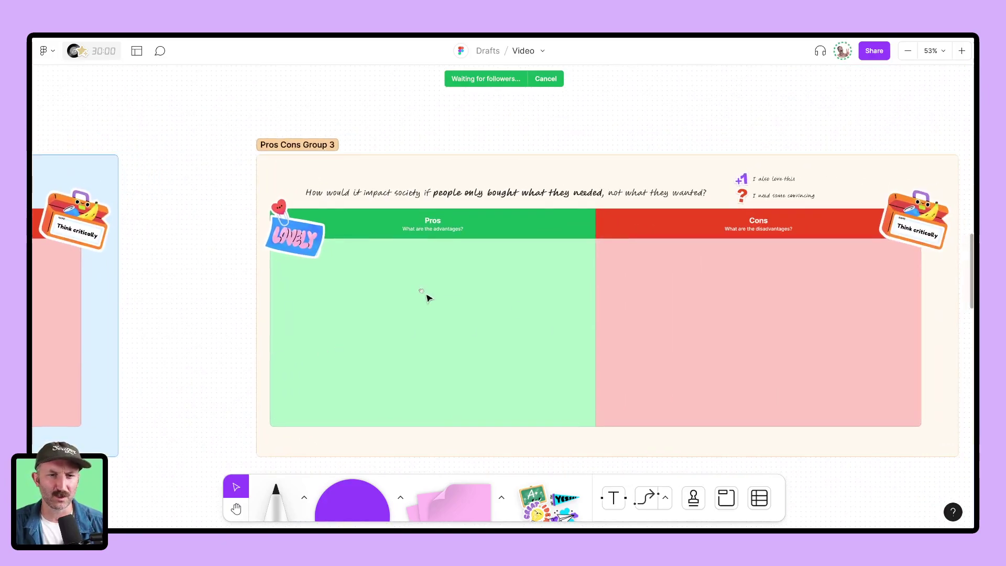
ctrl+scroll(427, 297, up, 2)
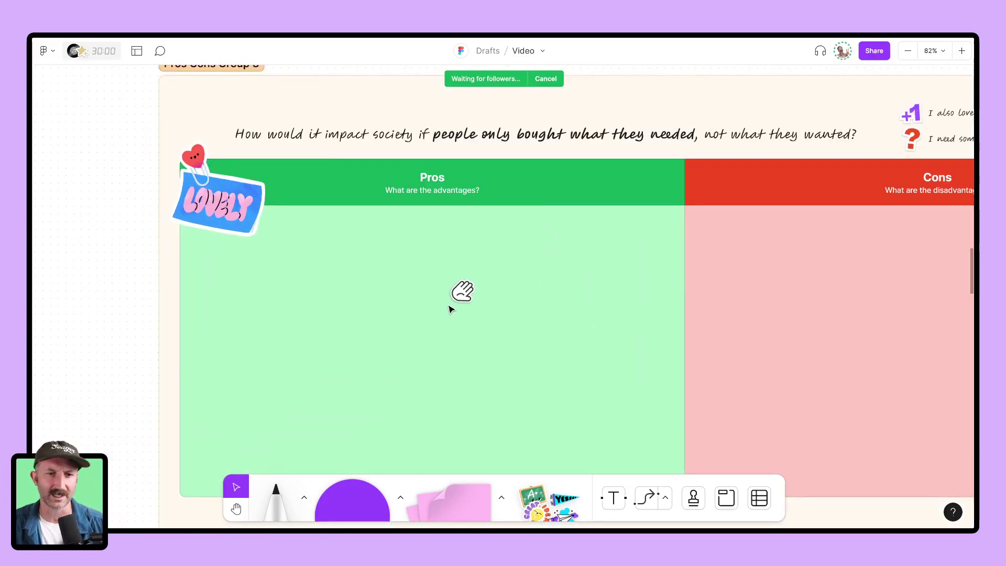
ctrl+scroll(449, 309, down, 2)
ctrl+scroll(450, 308, down, 2)
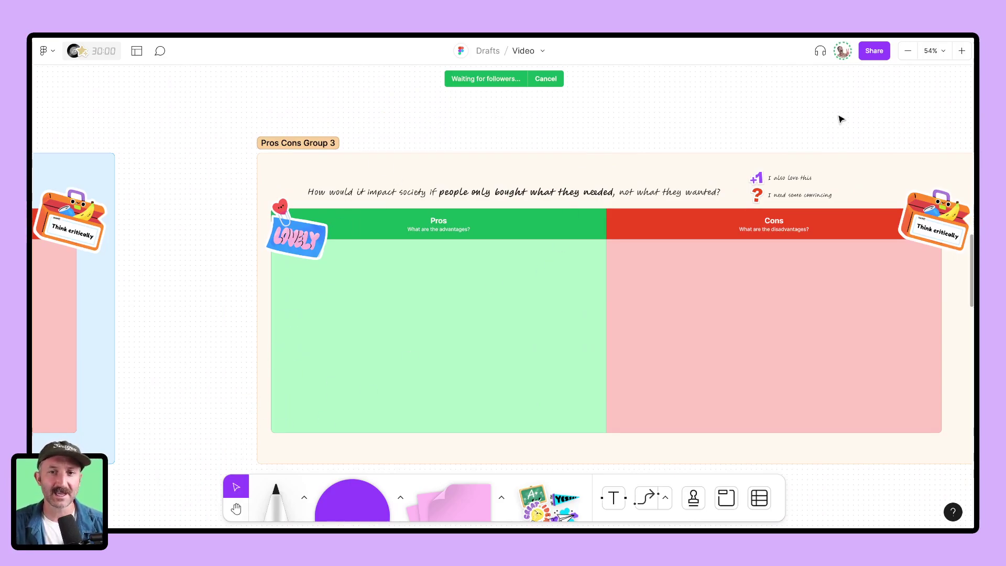
Step: Set the student guest's permission to 'can view' in the share settings
click(875, 52)
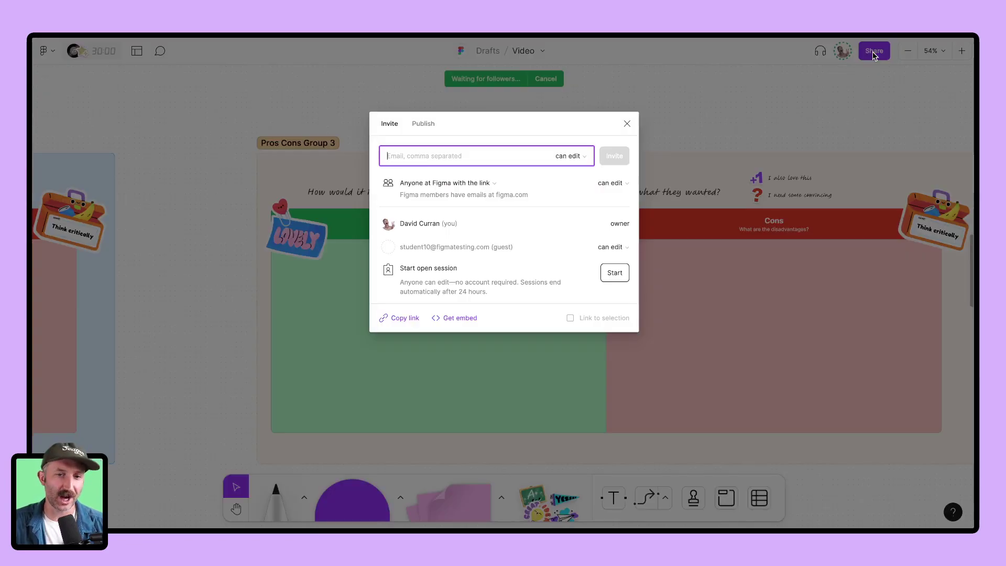
click(620, 248)
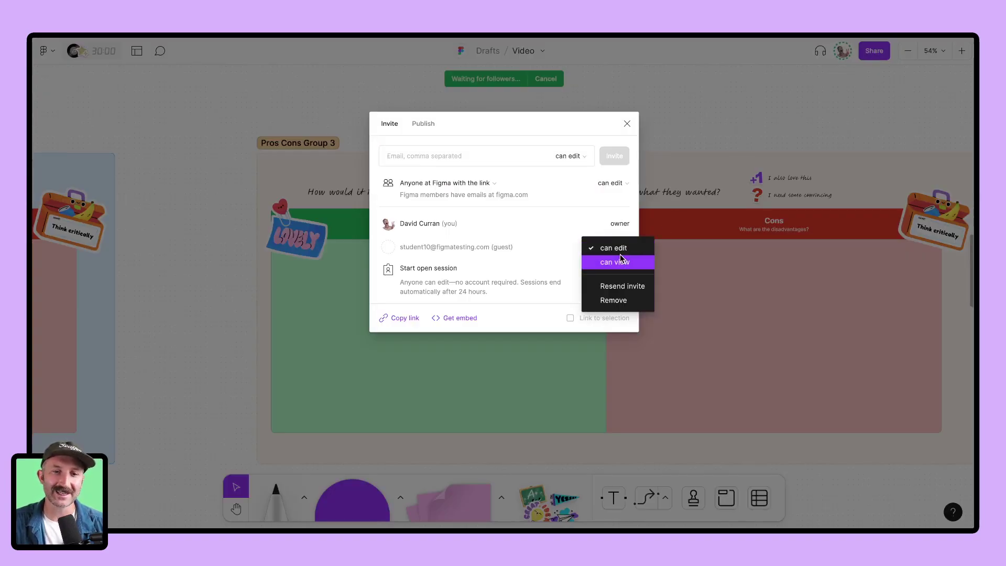
click(620, 259)
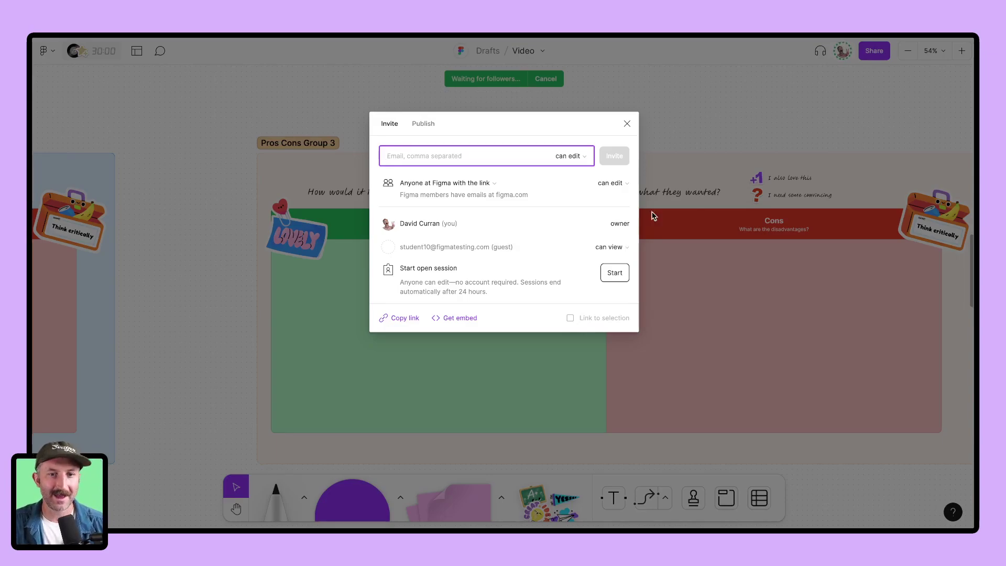
Step: Return the guest to 'can edit' and close the sharing settings
click(609, 248)
click(610, 235)
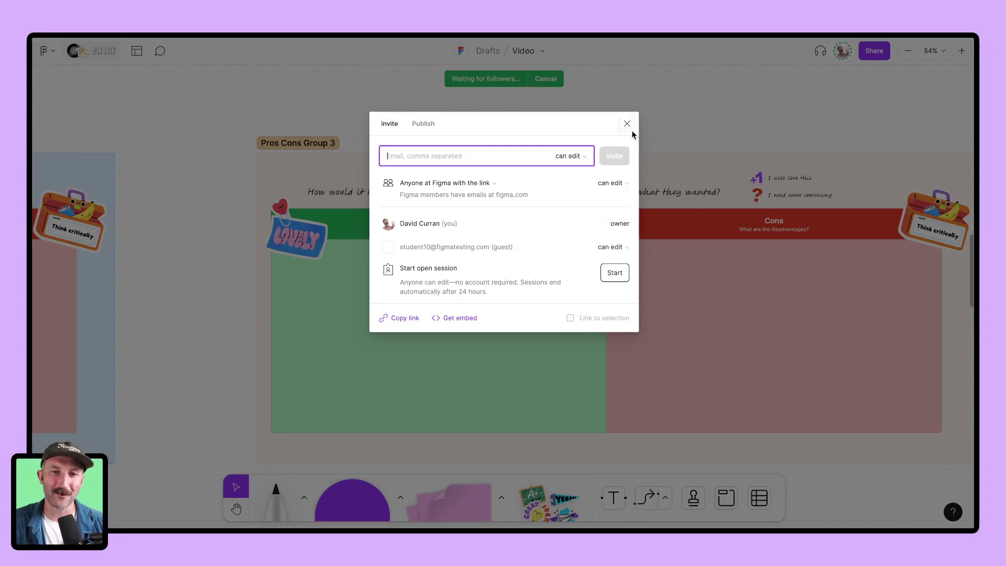
click(627, 123)
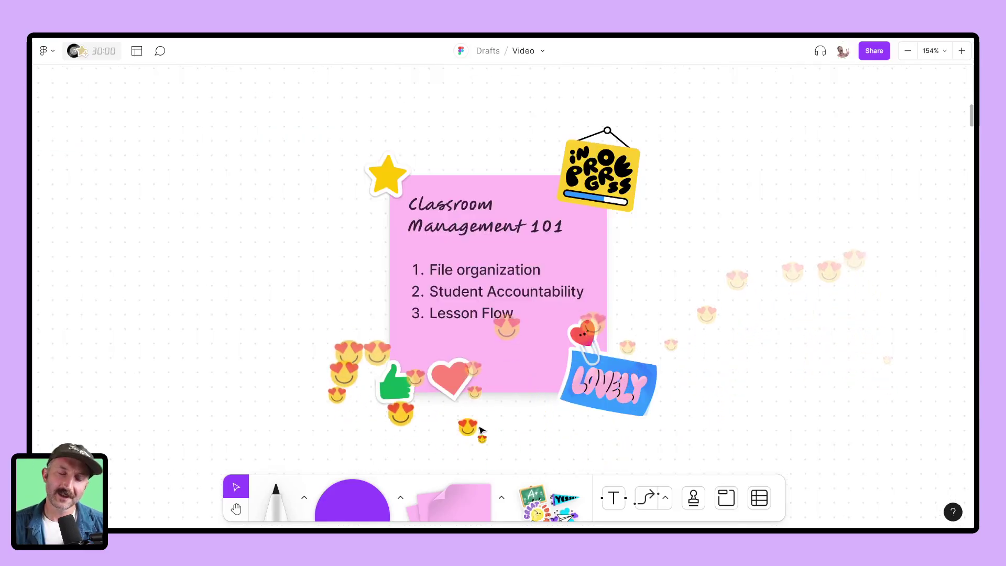
drag(481, 450, 901, 274)
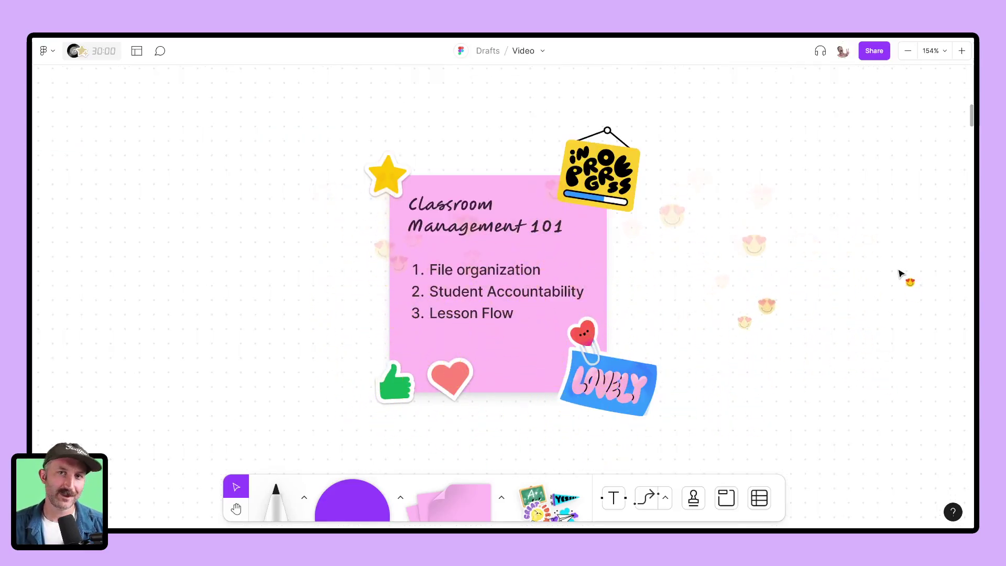